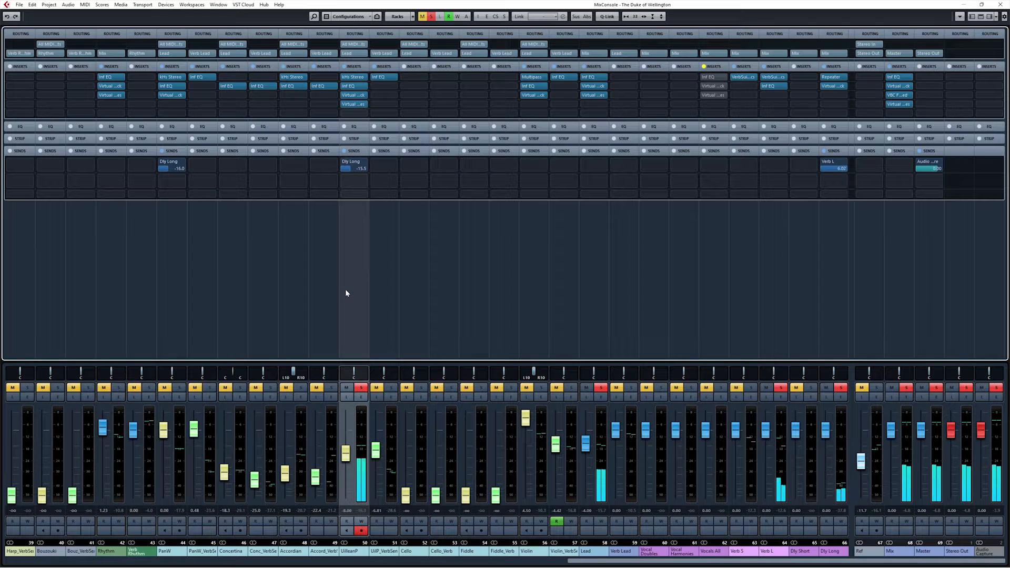
Step: Unsolo the UilleanP channel and raise its Dly Long send level to -12.5 dB
{"action": "key", "text": "s"}
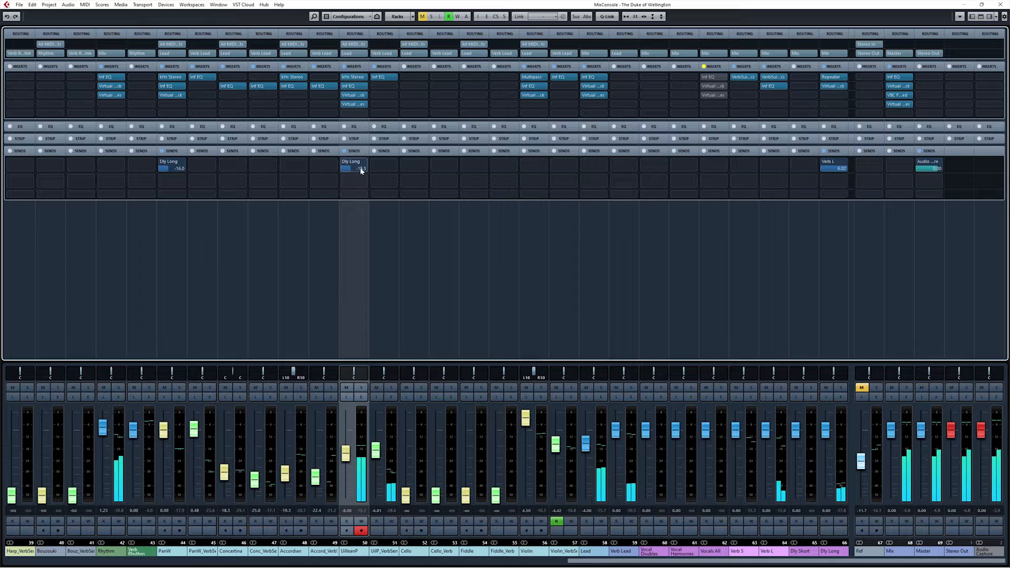
{"action": "left_click_drag", "start_coordinate": [360, 168], "coordinate": [353, 169]}
{"action": "scroll", "coordinate": [353, 170], "scroll_direction": "up", "scroll_amount": 3}
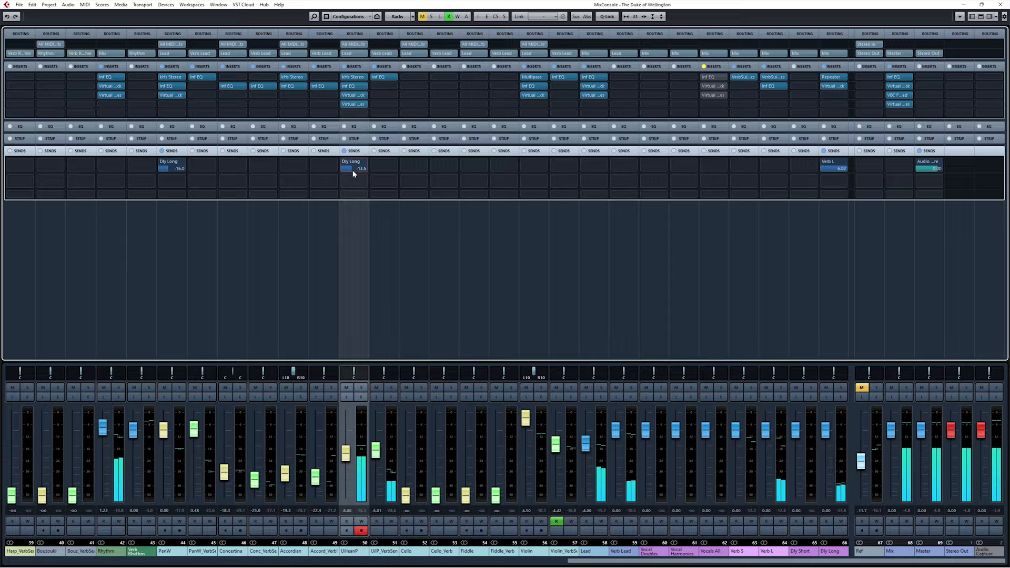
{"action": "scroll", "coordinate": [362, 168], "scroll_direction": "up", "scroll_amount": 1}
{"action": "type", "text": "-"}
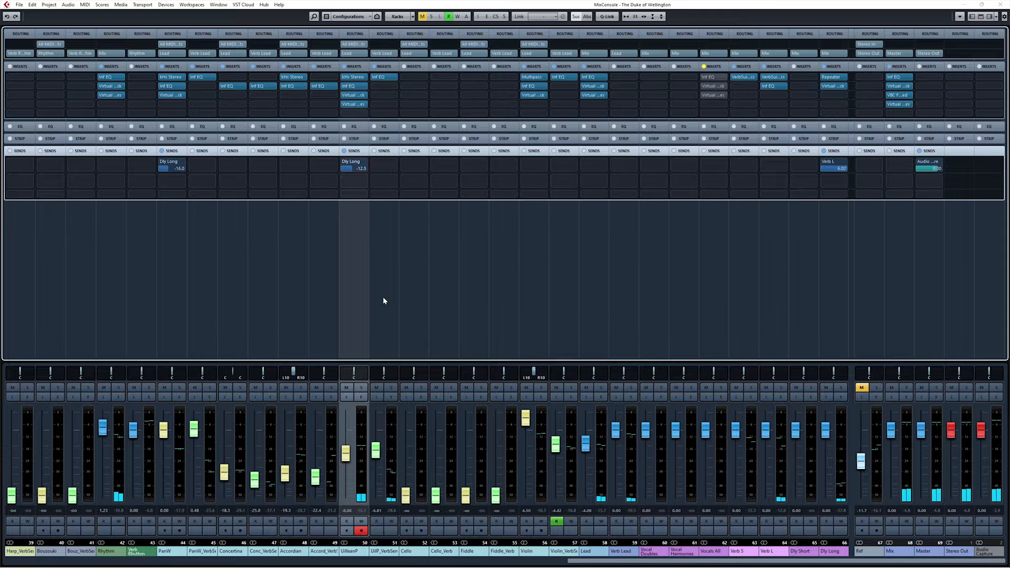
Step: Examine the preset list and delay models of the Repeater on Dly Long, keeping Double S and Digital 42 x2
{"action": "left_click_drag", "start_coordinate": [405, 148], "coordinate": [357, 150]}
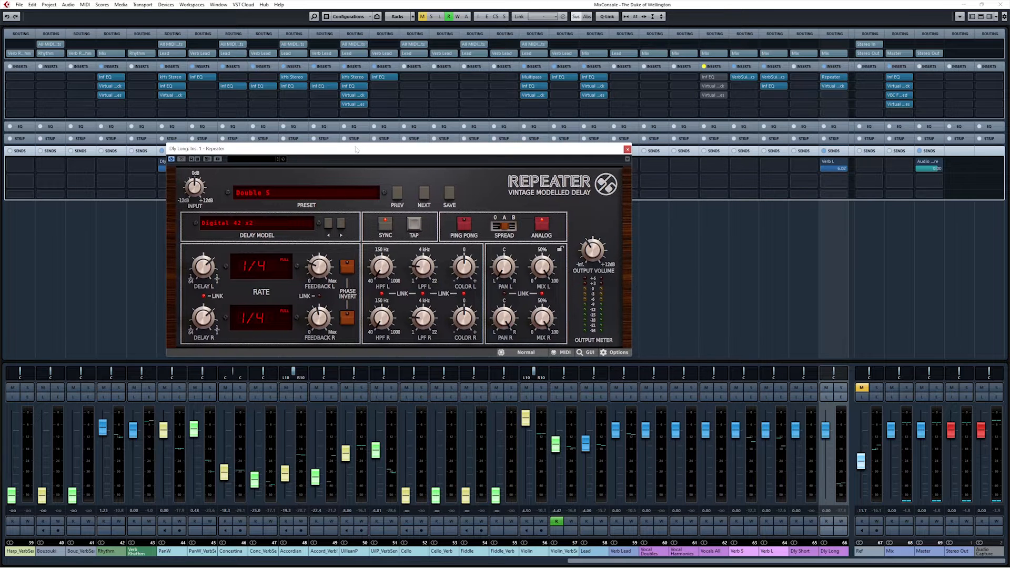
{"action": "left_click", "coordinate": [287, 196]}
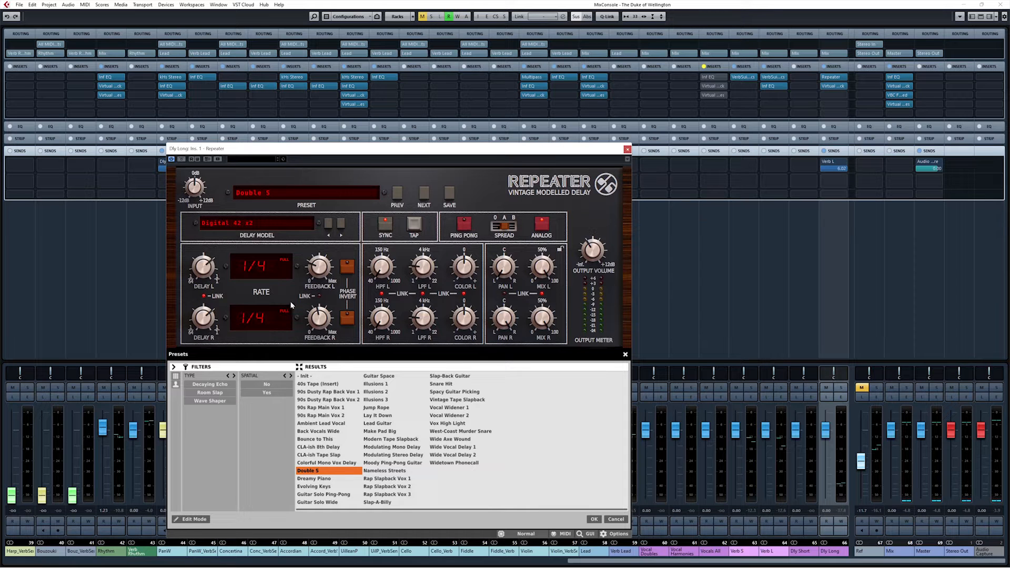
{"action": "left_click", "coordinate": [271, 195]}
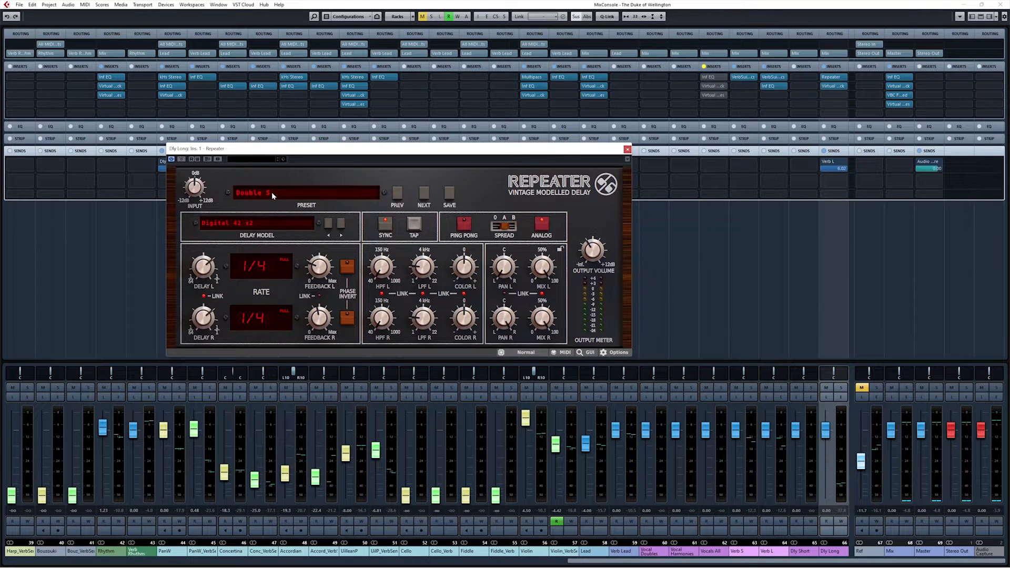
{"action": "left_click", "coordinate": [239, 224]}
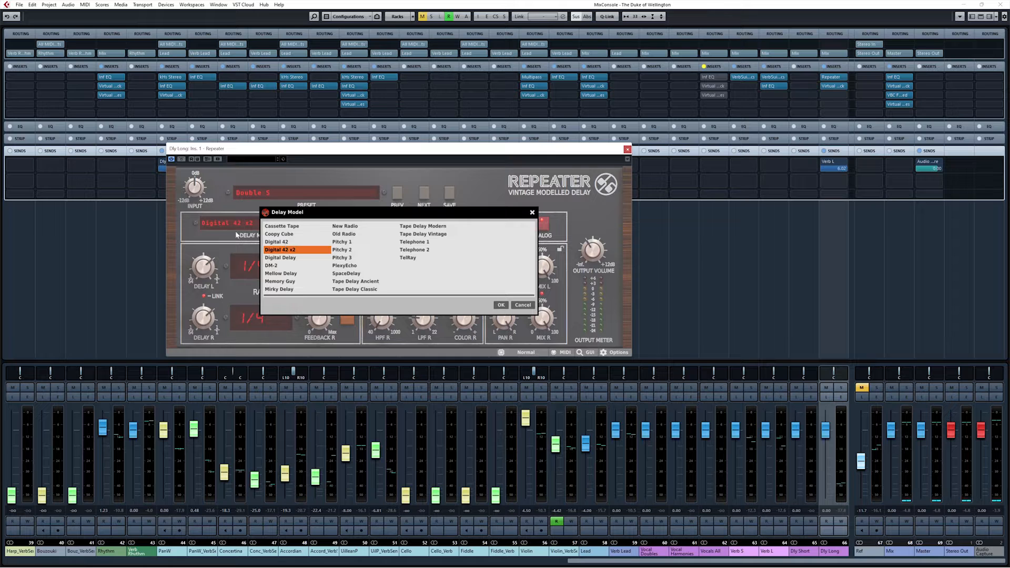
{"action": "left_click", "coordinate": [500, 305]}
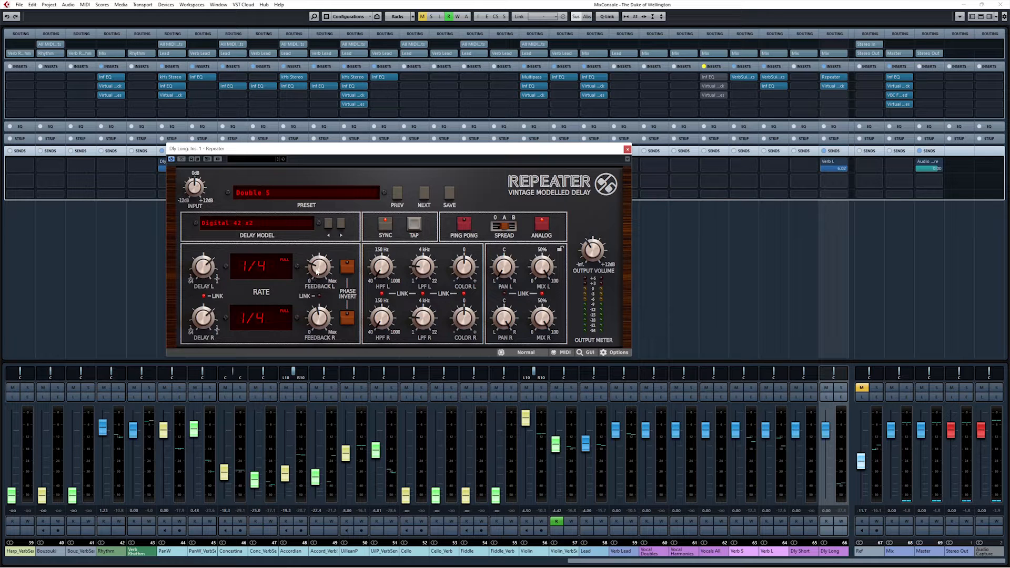
Step: Examine the Repeater delay's feedback, high-pass filter and low-pass filter controls
{"action": "mouse_move", "coordinate": [318, 270]}
{"action": "left_click_drag", "start_coordinate": [318, 271], "coordinate": [320, 270]}
{"action": "left_click_drag", "start_coordinate": [379, 275], "coordinate": [381, 318]}
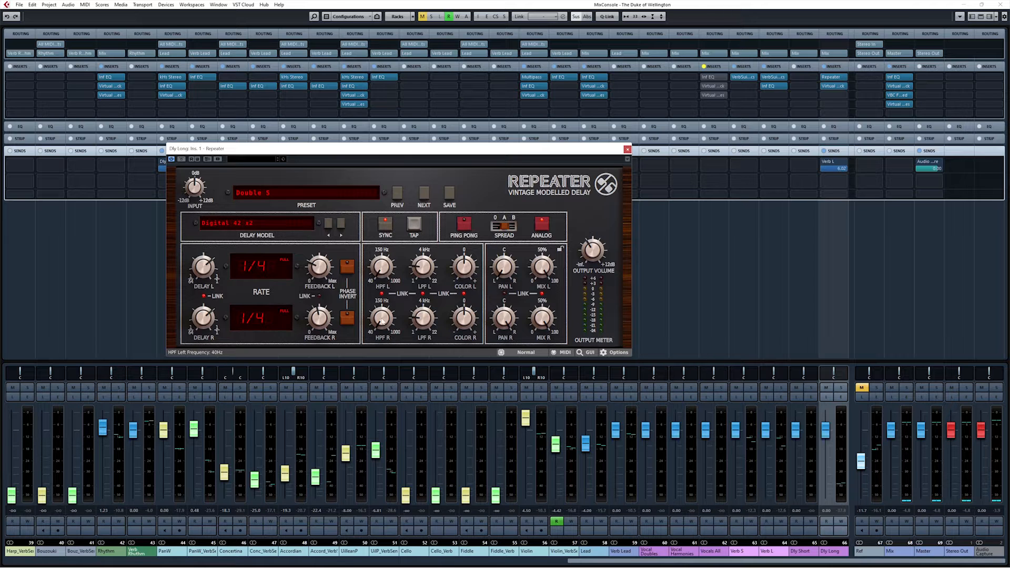
{"action": "left_click", "coordinate": [420, 269]}
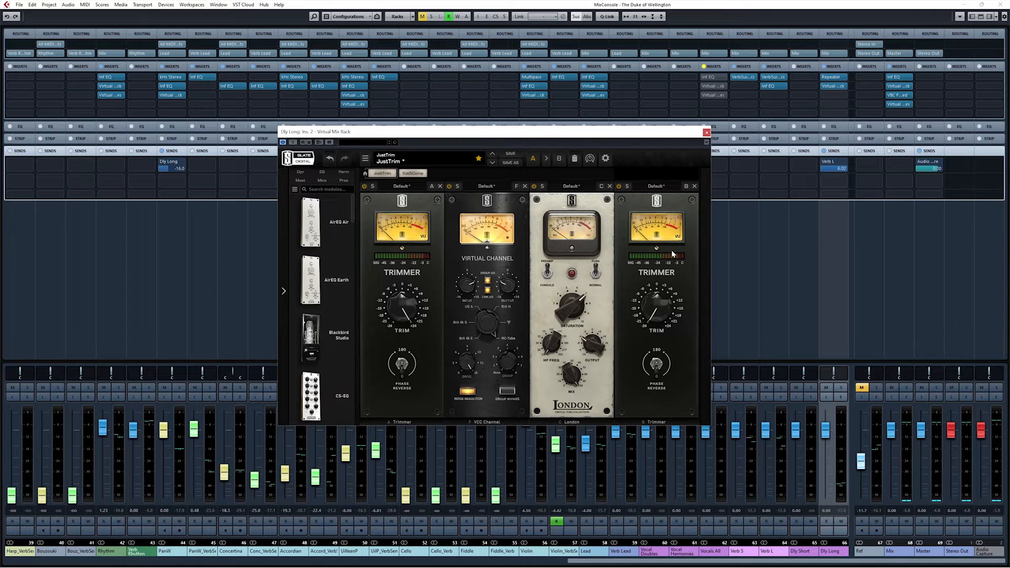
Step: Close the Dly Long channel's Virtual Mix Rack and inspect the first insert on the Verb L channel
{"action": "left_click", "coordinate": [706, 132]}
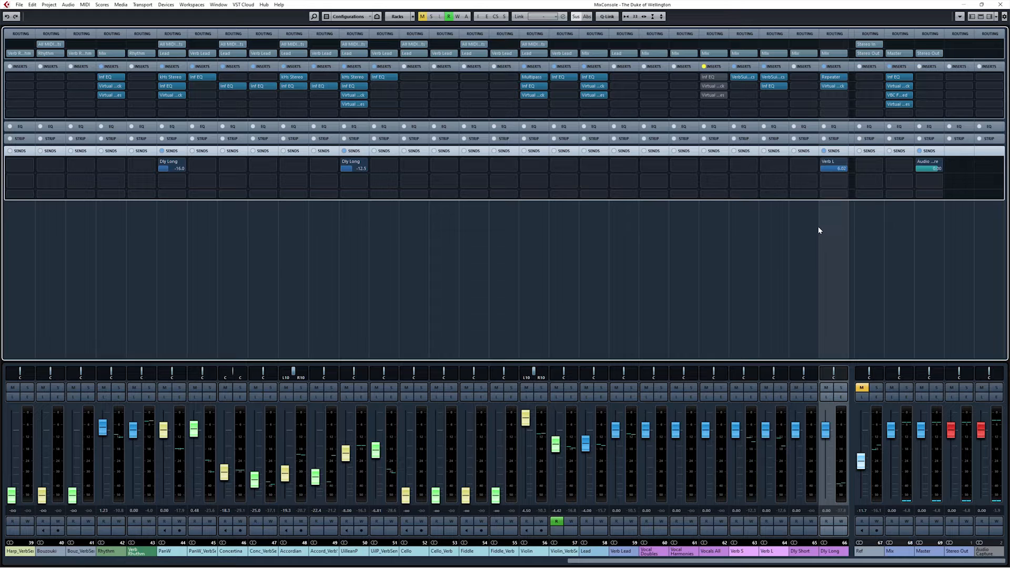
{"action": "left_click", "coordinate": [772, 298]}
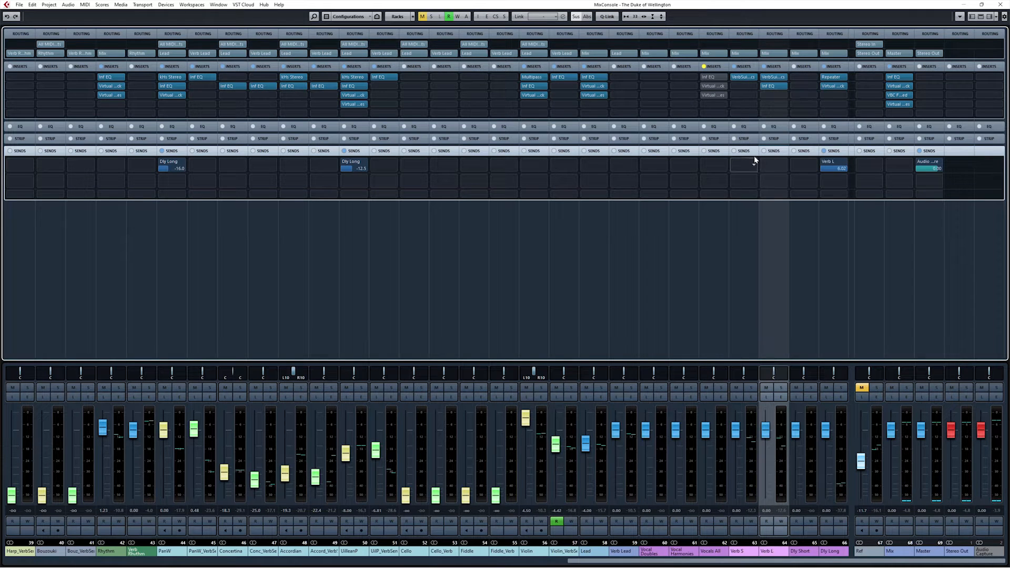
{"action": "left_click", "coordinate": [772, 77]}
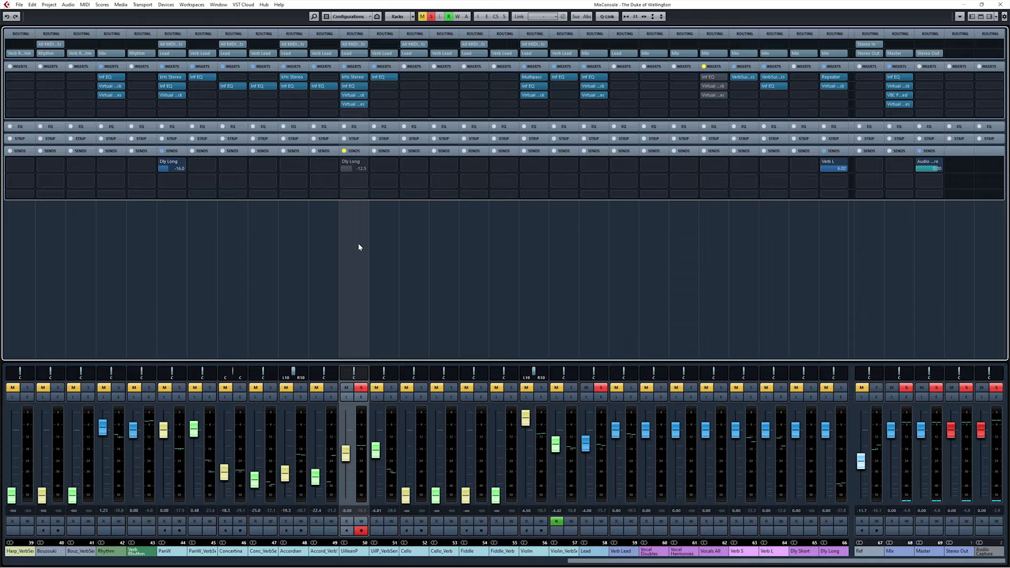
Step: During playback, re-enable the bypassed sends of the soloed UilleanP channel and add its verb send channel to the solo
{"action": "key", "text": "space"}
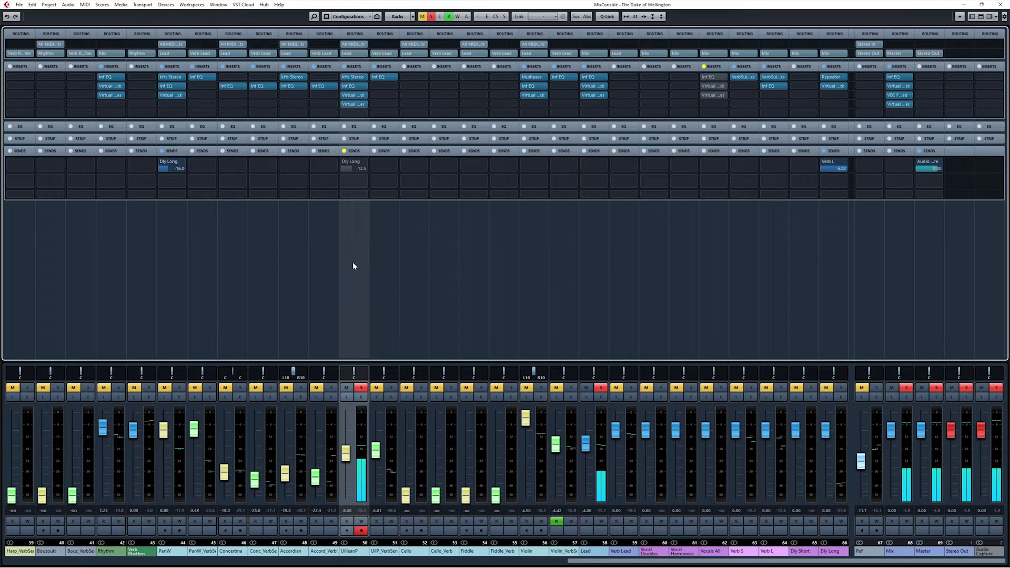
{"action": "left_click", "coordinate": [344, 151]}
{"action": "left_click", "coordinate": [383, 309]}
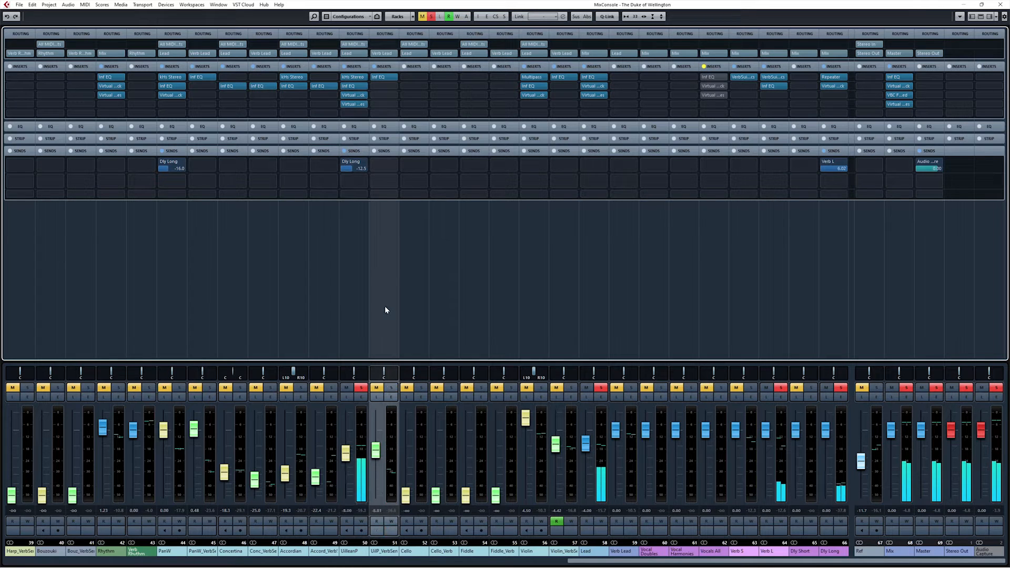
{"action": "key", "text": "s"}
Step: Unsolo the UilleanP channel and its verb send channel to hear the full mix
{"action": "left_click", "coordinate": [352, 312]}
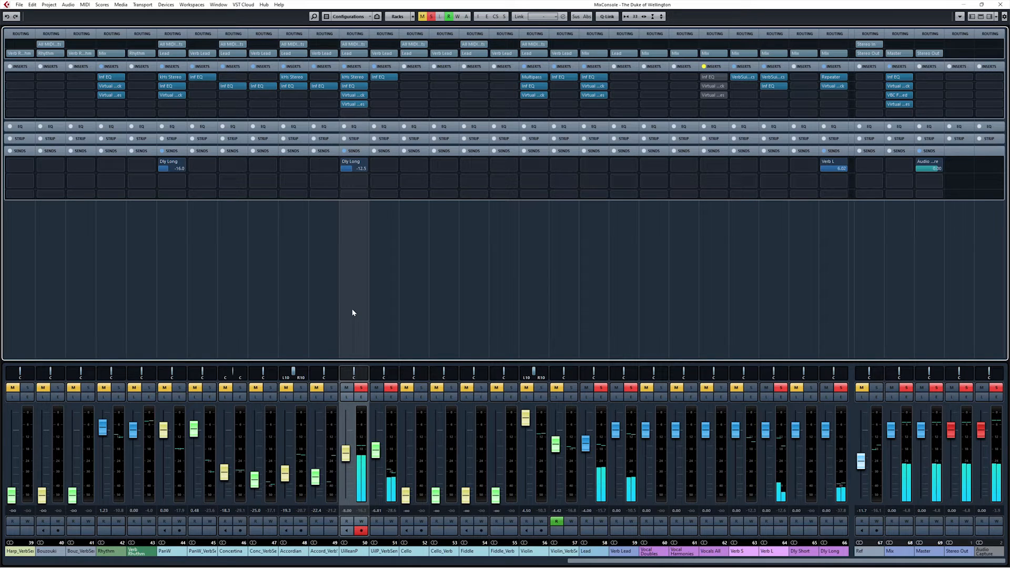
{"action": "key", "text": "s"}
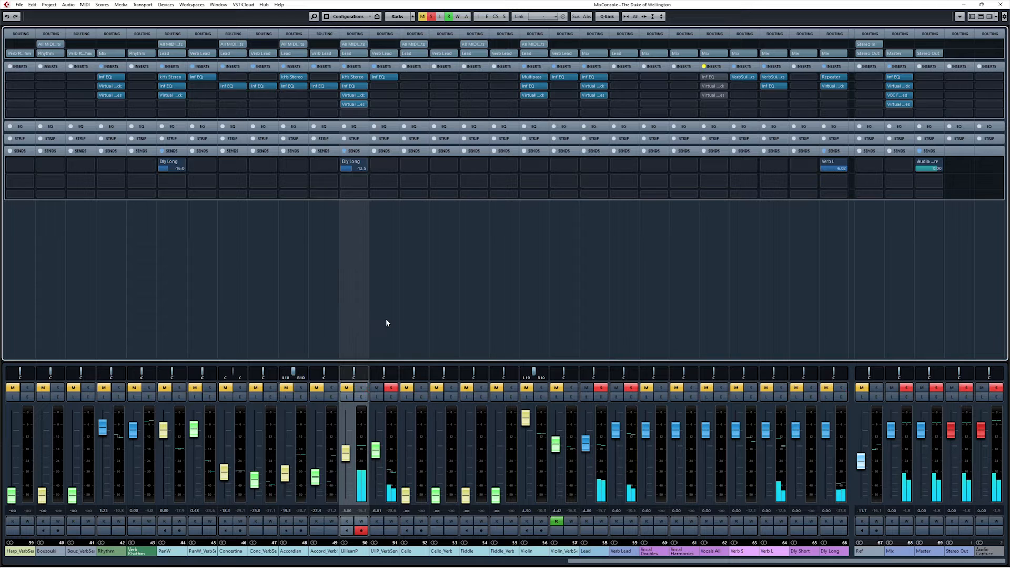
{"action": "left_click", "coordinate": [386, 321]}
{"action": "key", "text": "s"}
{"action": "left_click", "coordinate": [353, 312]}
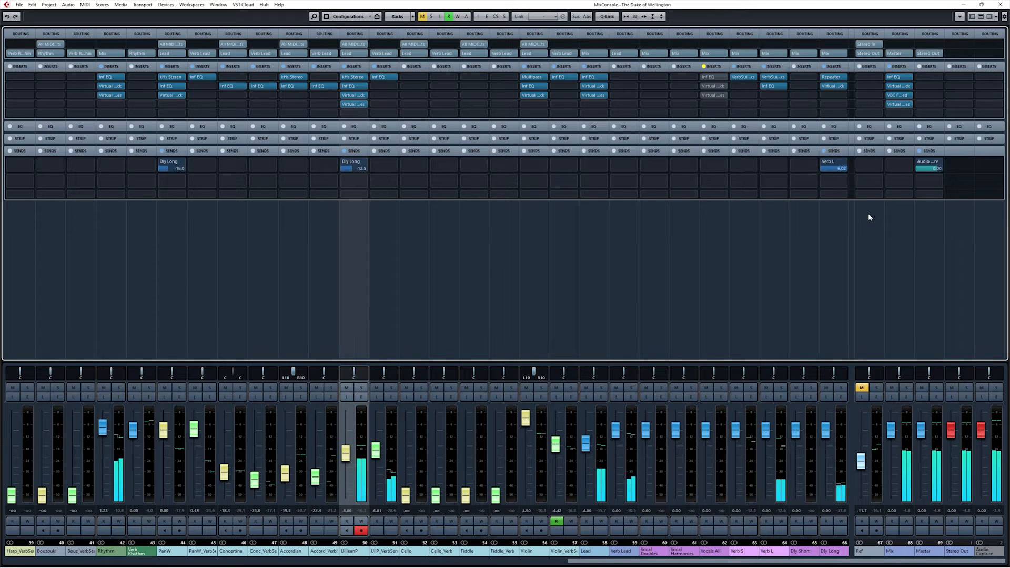
Step: Compare the full mix with the UilleanP channel's sends bypassed and active, leaving them active
{"action": "left_click", "coordinate": [840, 287]}
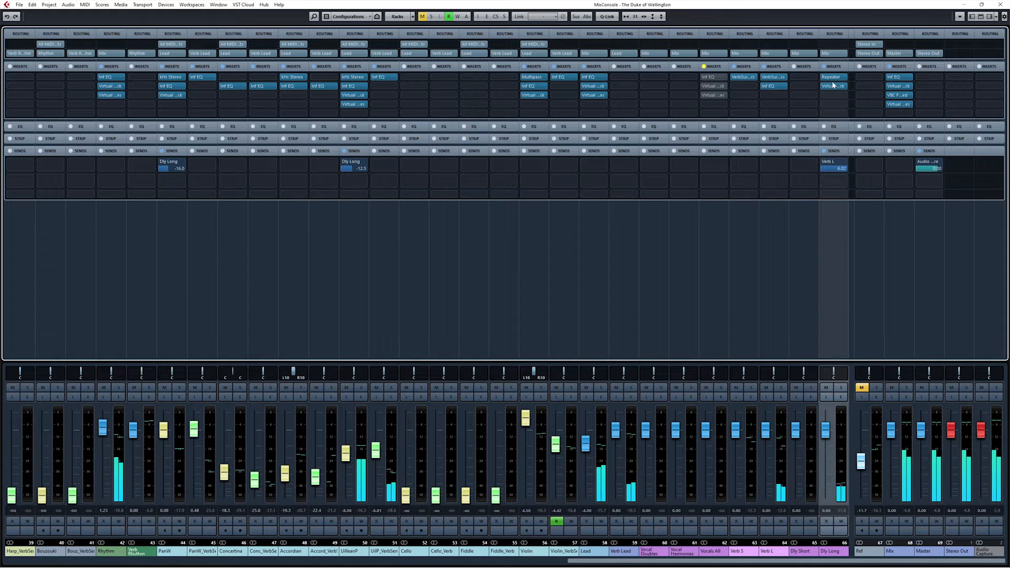
{"action": "left_click", "coordinate": [344, 151]}
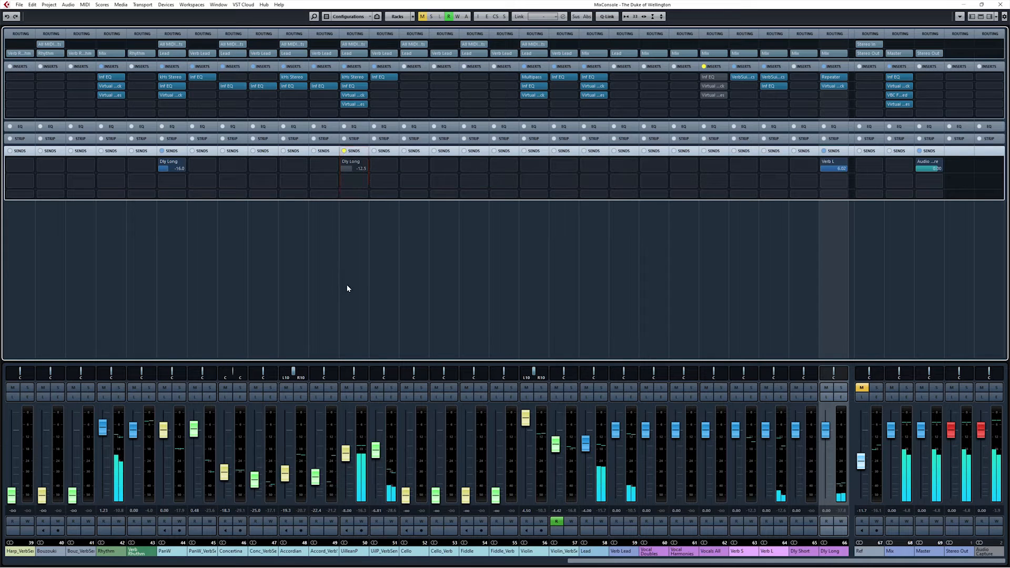
{"action": "left_click", "coordinate": [345, 152]}
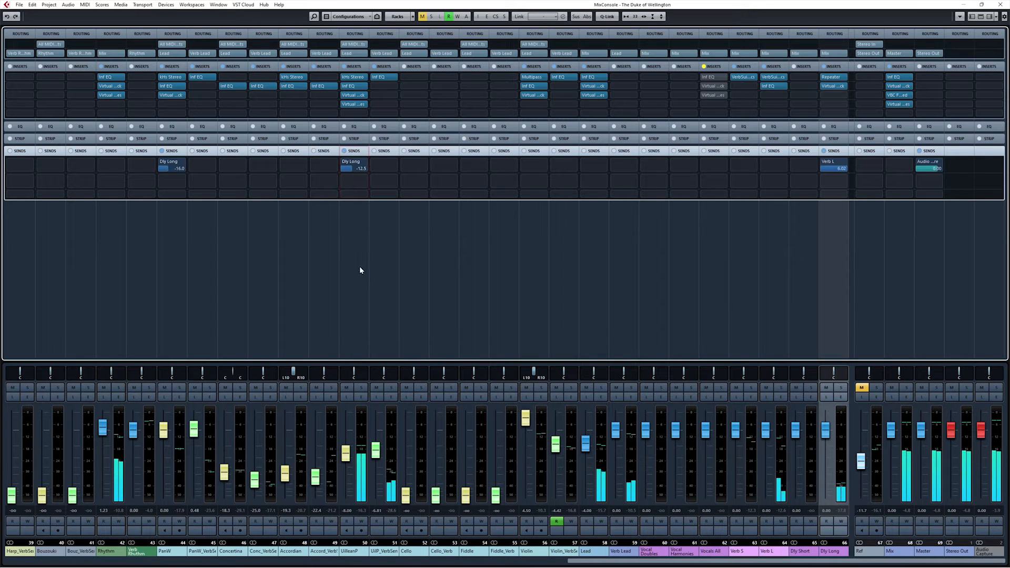
{"action": "left_click", "coordinate": [368, 289]}
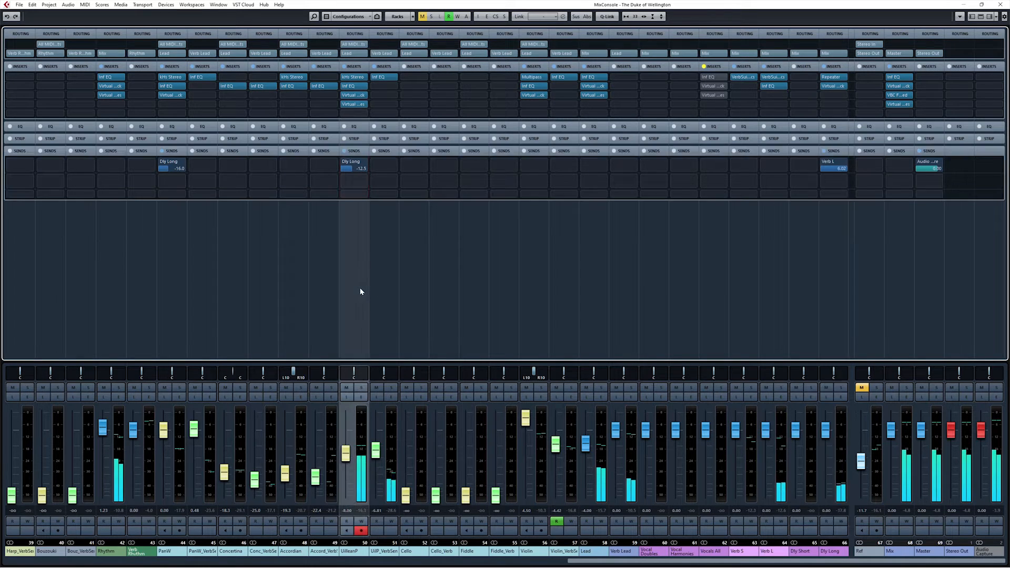
Step: Solo the UilleanP channel and open the Virtual Mix Rack insert on the Dly Long channel
{"action": "left_click", "coordinate": [831, 333]}
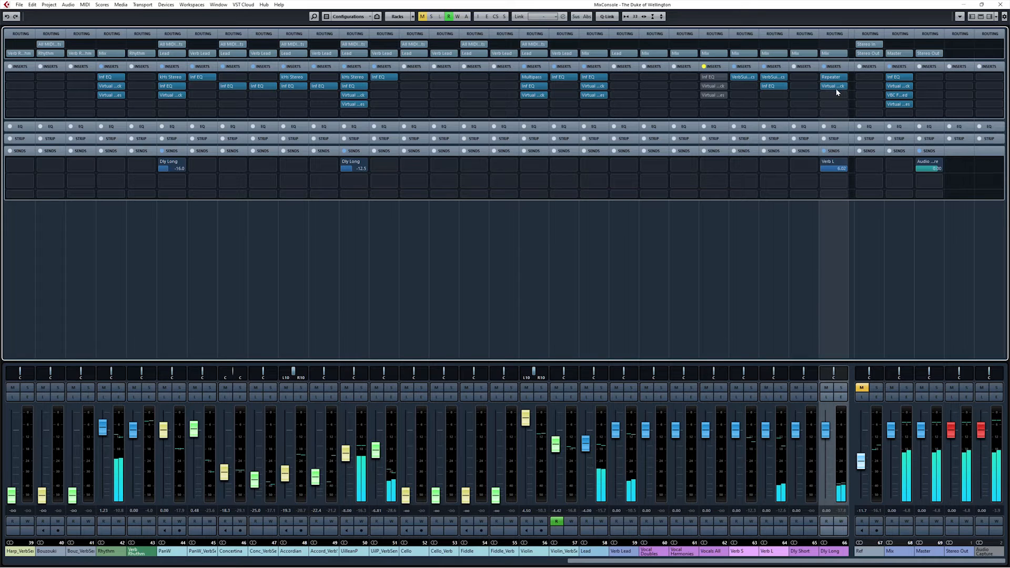
{"action": "left_click", "coordinate": [361, 316]}
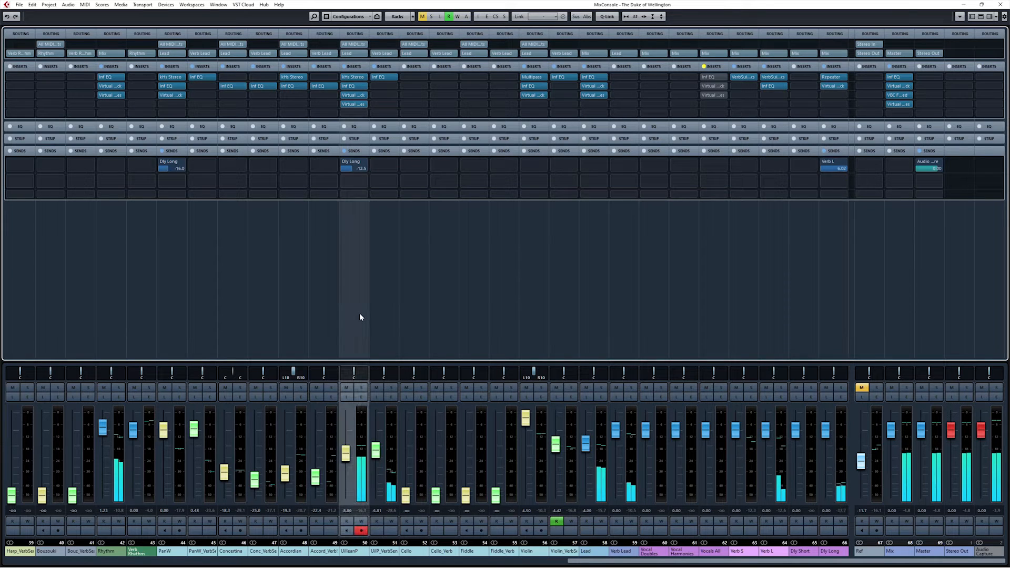
{"action": "key", "text": "s"}
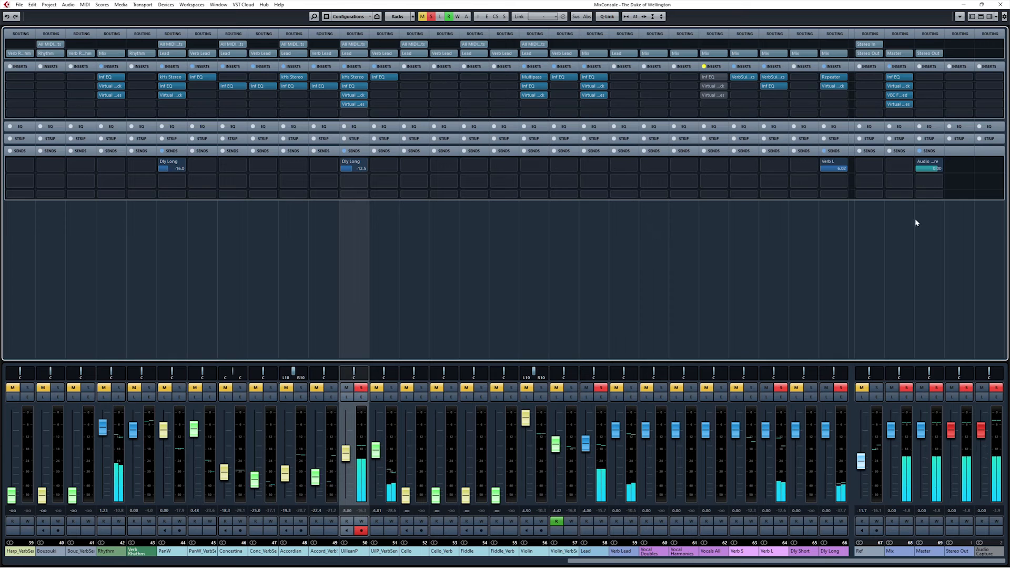
{"action": "left_click", "coordinate": [825, 291]}
{"action": "mouse_move", "coordinate": [834, 79]}
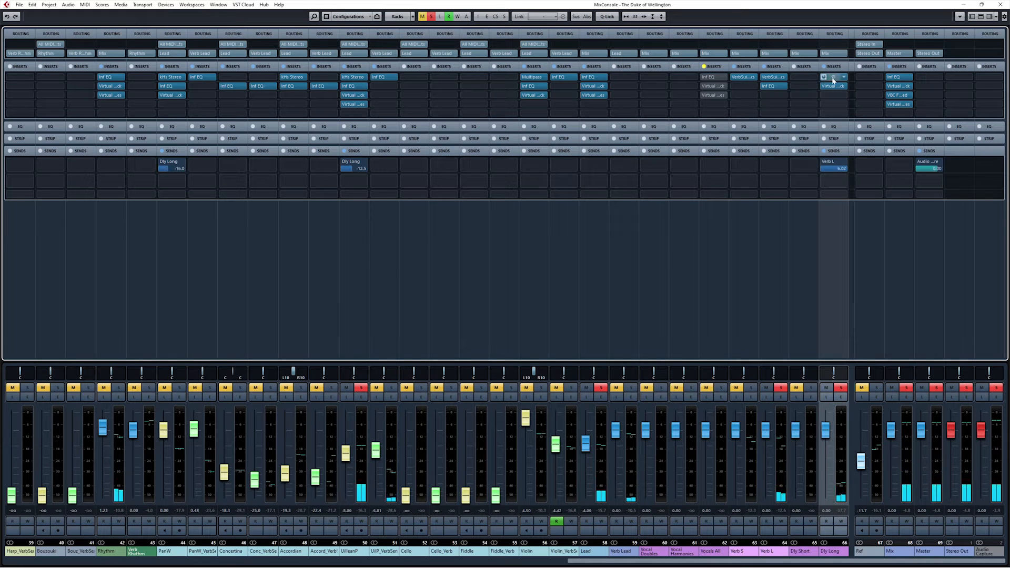
{"action": "left_click", "coordinate": [833, 86]}
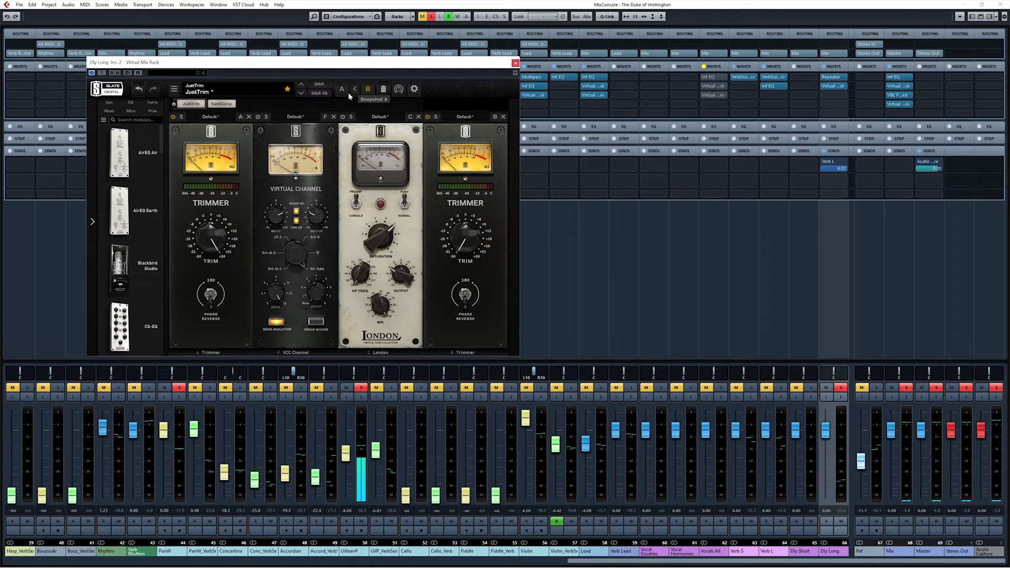
{"action": "left_click_drag", "start_coordinate": [337, 67], "coordinate": [415, 156]}
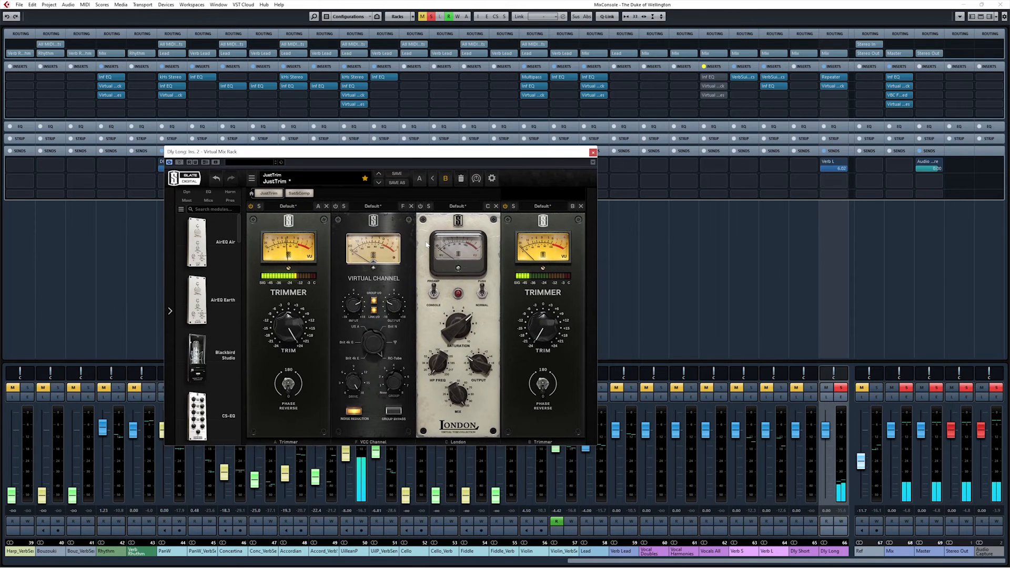
Step: Compare snapshots A and B of the Virtual Mix Rack on Dly Long during playback, ending on A
{"action": "left_click", "coordinate": [420, 180]}
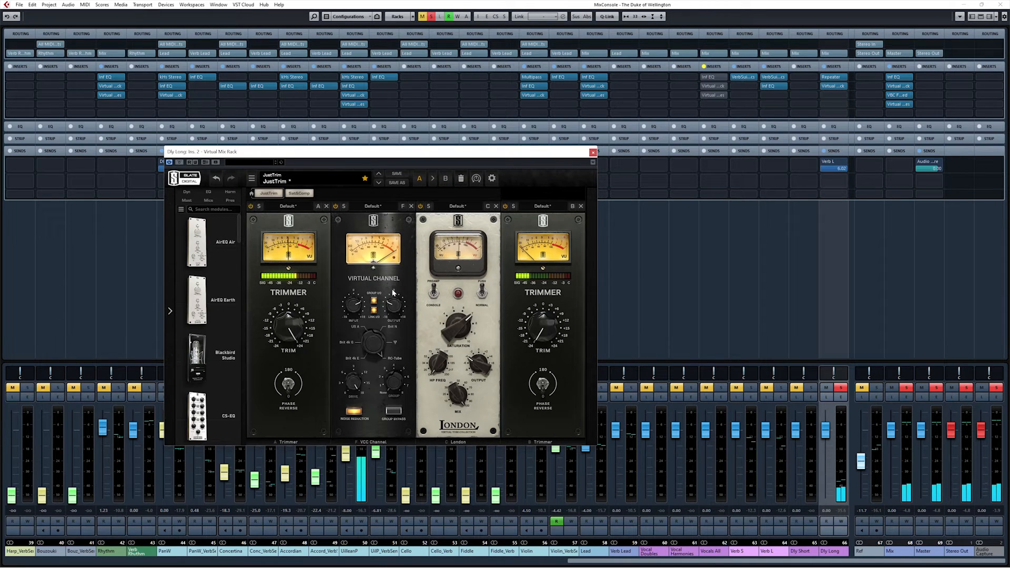
{"action": "left_click", "coordinate": [446, 180]}
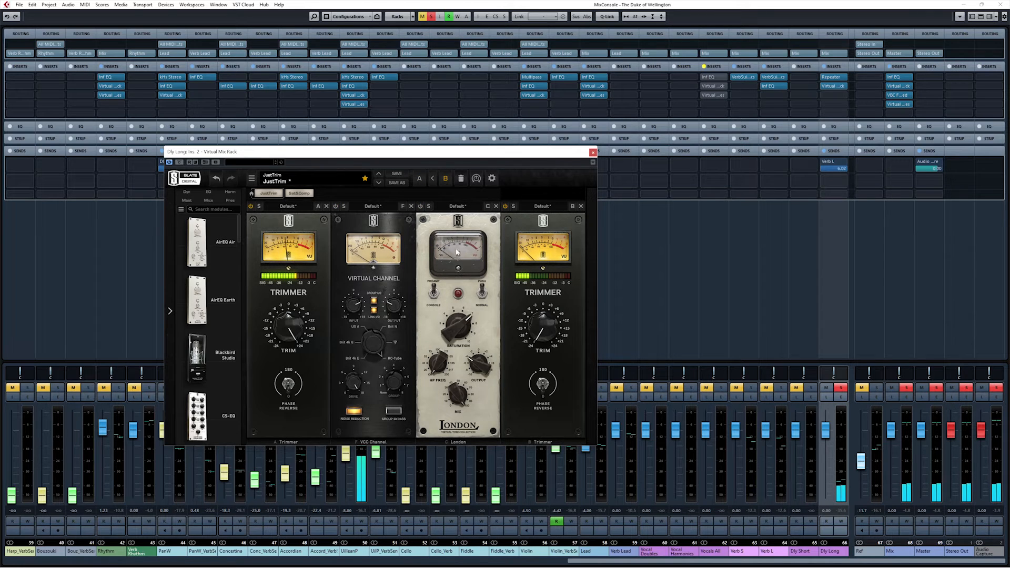
{"action": "left_click", "coordinate": [418, 179]}
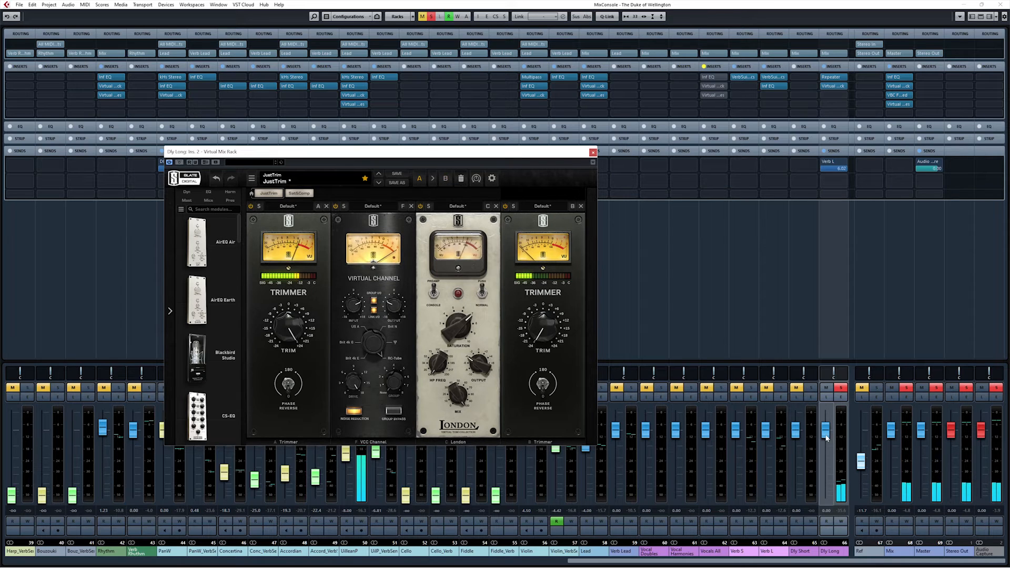
Step: Raise the Dly Long fader to 6.02 dB and turn up the Audio Capture fader, comparing rack snapshots B and A again
{"action": "left_click_drag", "start_coordinate": [826, 437], "coordinate": [827, 419]}
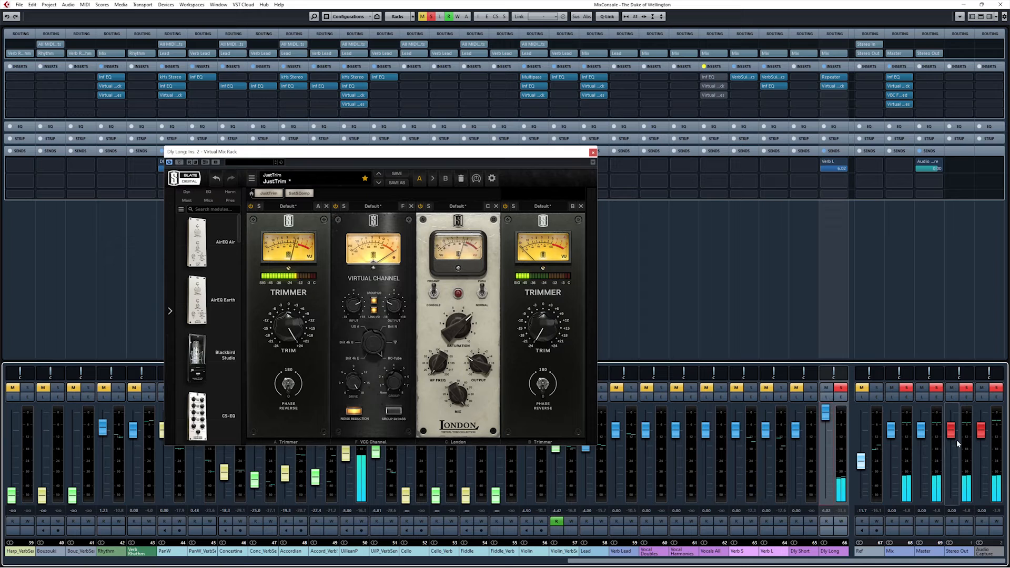
{"action": "left_click_drag", "start_coordinate": [981, 430], "coordinate": [981, 418]}
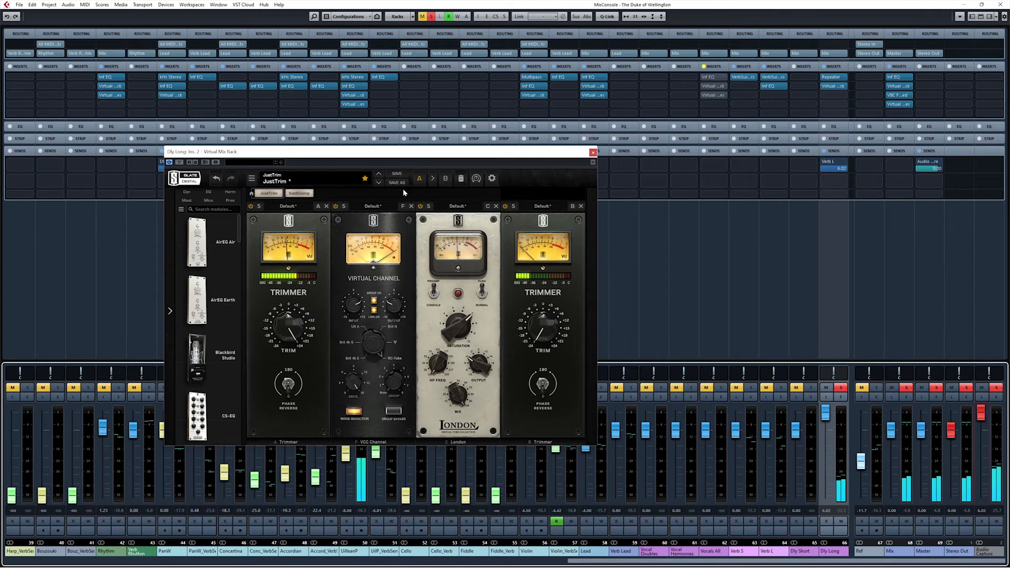
{"action": "left_click", "coordinate": [445, 178]}
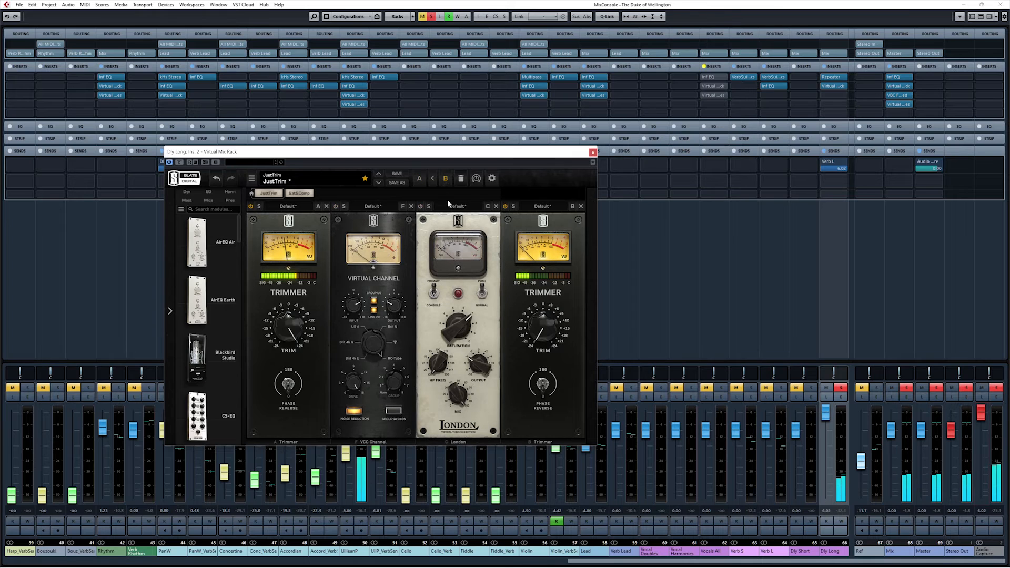
{"action": "left_click", "coordinate": [415, 180]}
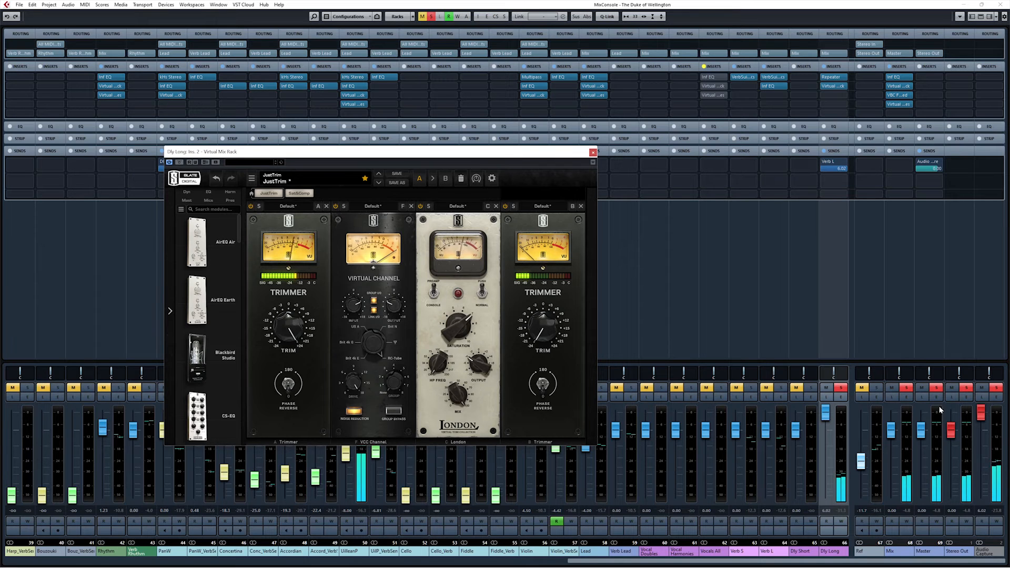
Step: Close the Virtual Mix Rack window and reset the Dly Long and Audio Capture faders to 0.00
{"action": "left_click", "coordinate": [774, 325]}
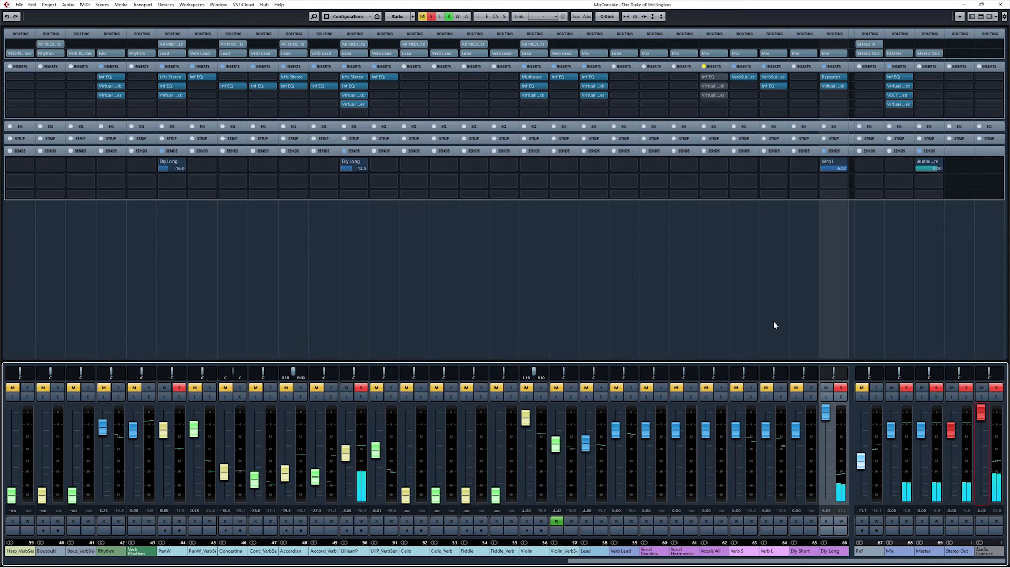
{"action": "left_click", "coordinate": [826, 416], "text": "ctrl"}
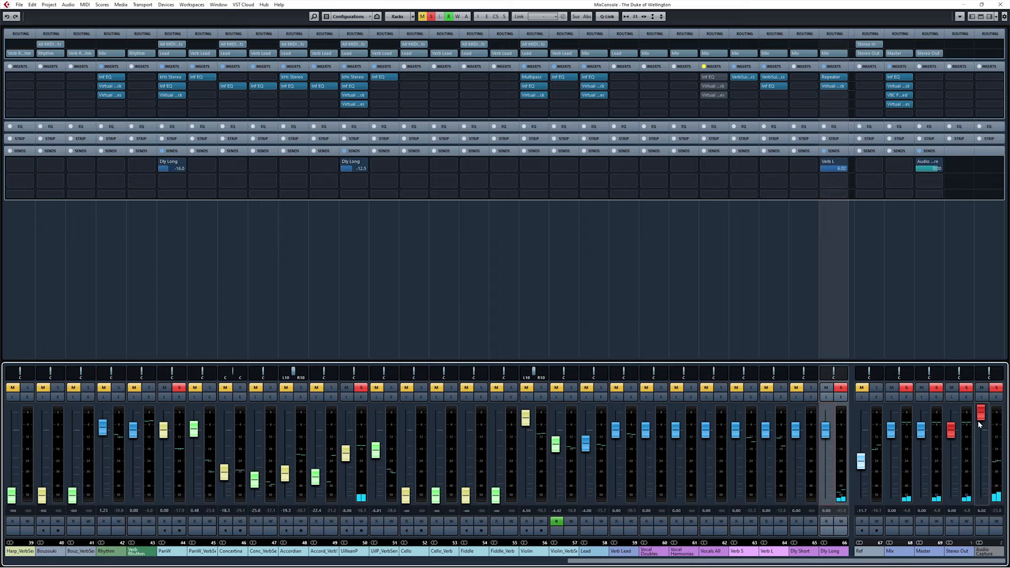
{"action": "left_click", "coordinate": [980, 421], "text": "ctrl"}
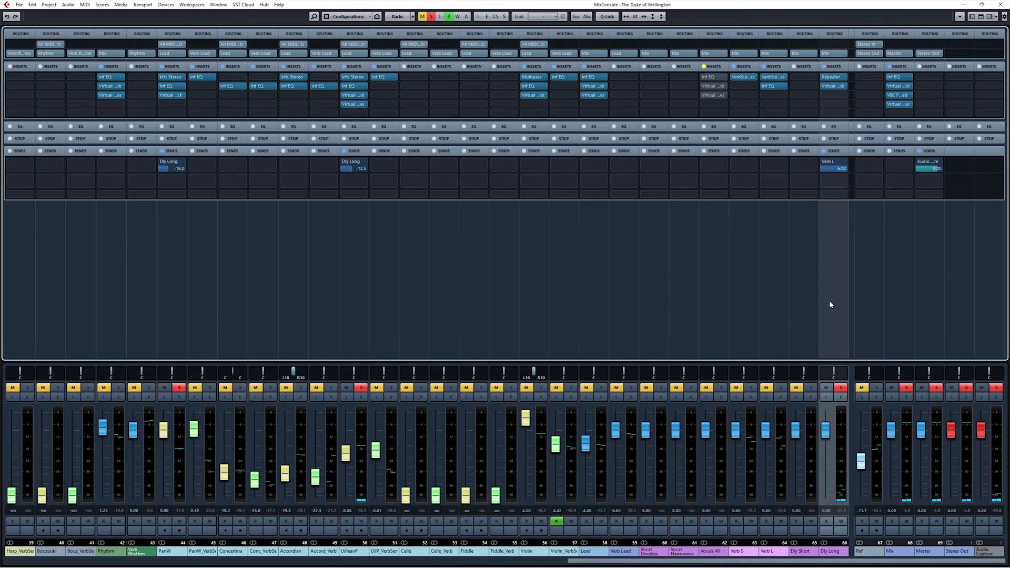
Step: Solo the Verb L channel together with the delay, then reselect the Dly Long channel
{"action": "left_click", "coordinate": [773, 341]}
{"action": "key", "text": "s"}
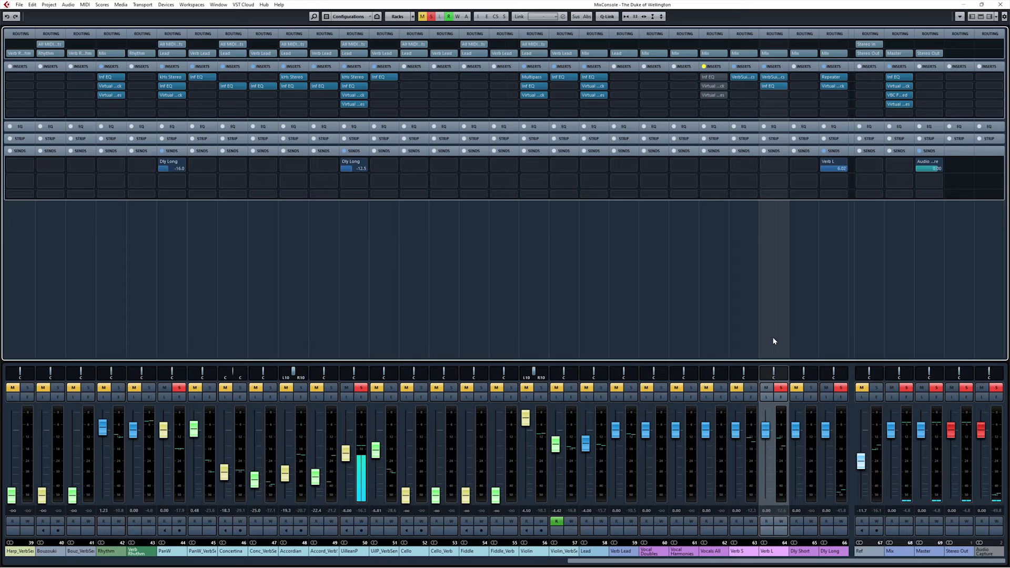
{"action": "left_click", "coordinate": [835, 307]}
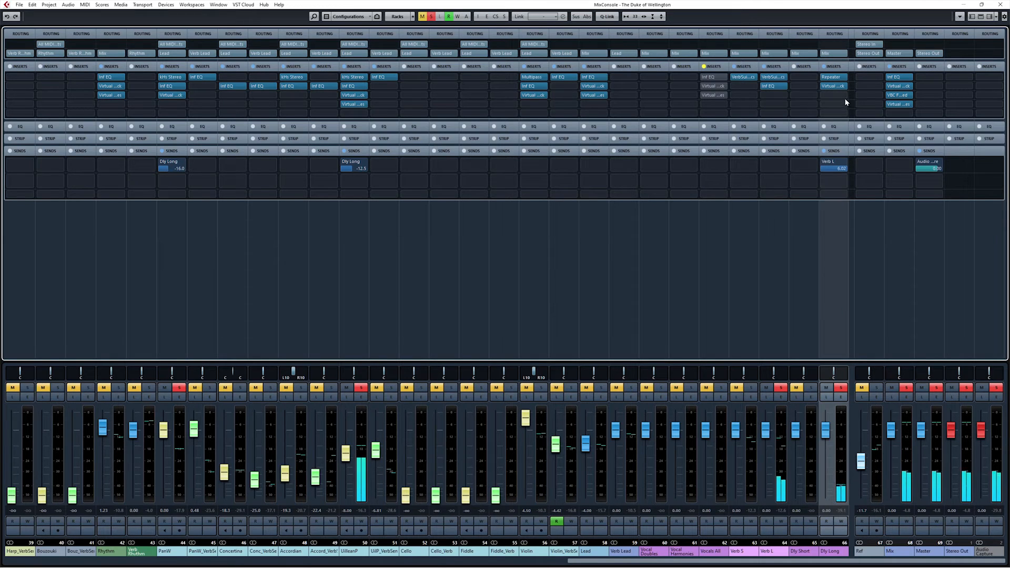
Step: Open the Repeater and Virtual Mix Rack inserts of Dly Long and arrange their windows for viewing
{"action": "left_click", "coordinate": [838, 80]}
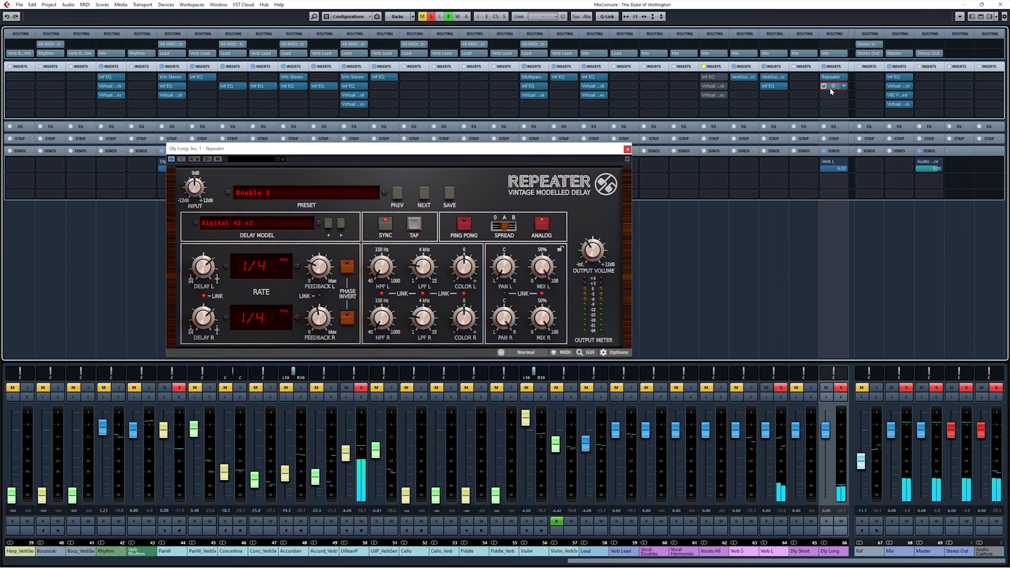
{"action": "left_click", "coordinate": [829, 87]}
{"action": "left_click_drag", "start_coordinate": [479, 152], "coordinate": [710, 150]}
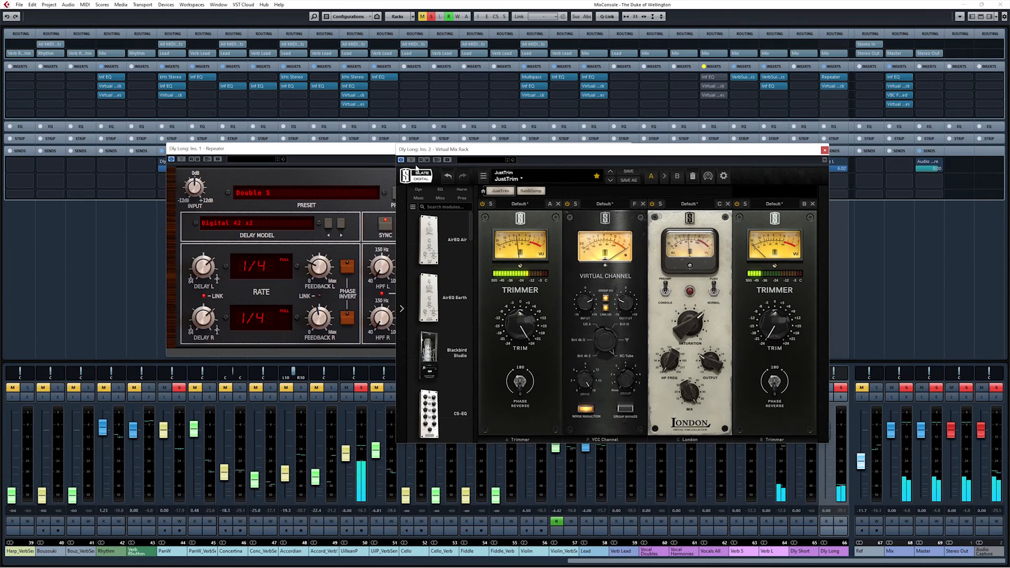
{"action": "left_click_drag", "start_coordinate": [372, 159], "coordinate": [269, 65]}
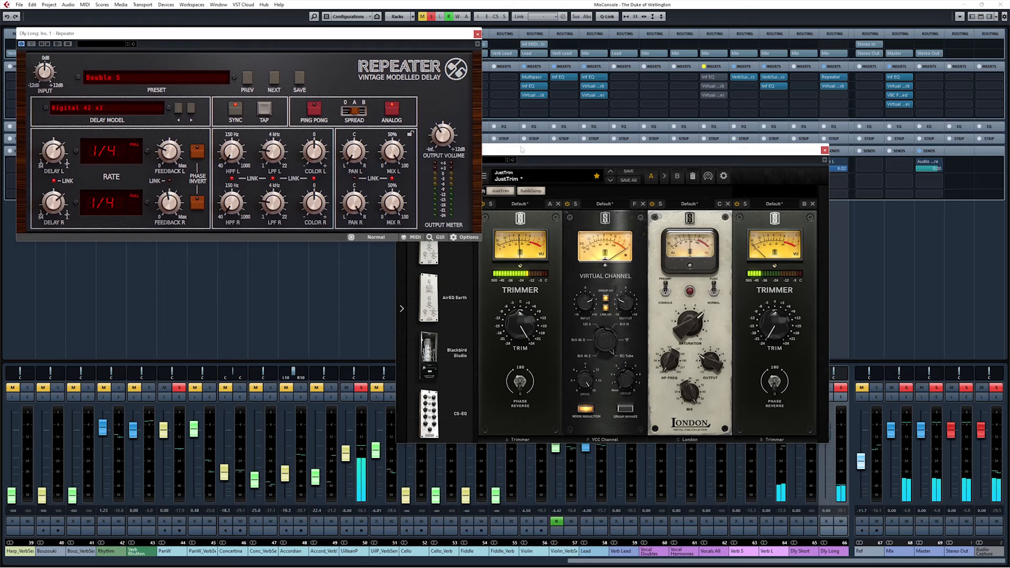
{"action": "left_click_drag", "start_coordinate": [635, 152], "coordinate": [291, 131]}
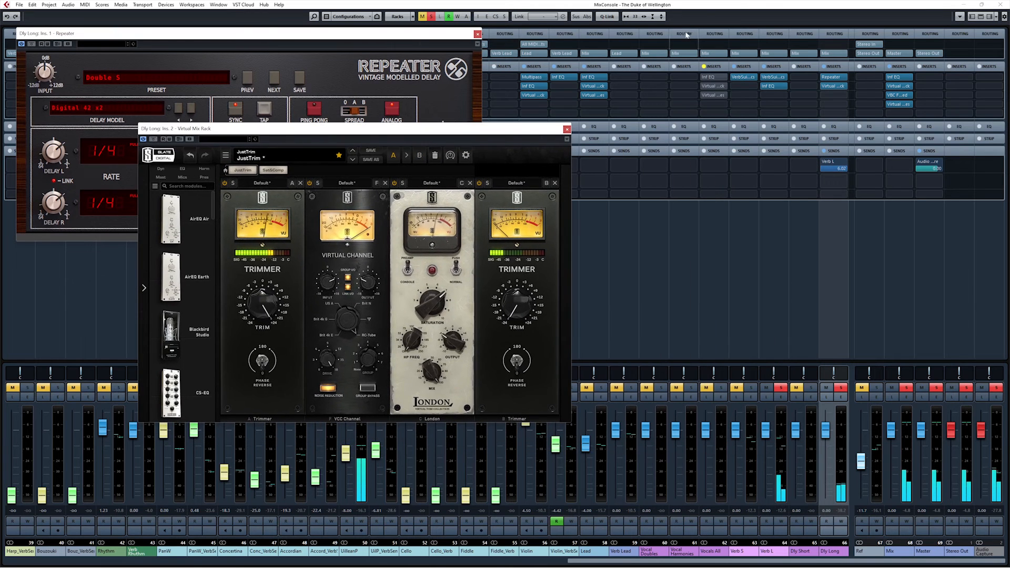
Step: Open the VerbSuite Classics and Inf EQ inserts of Verb L and place them beside the delay plug-ins
{"action": "left_click", "coordinate": [774, 77]}
{"action": "left_click_drag", "start_coordinate": [414, 230], "coordinate": [510, 355]}
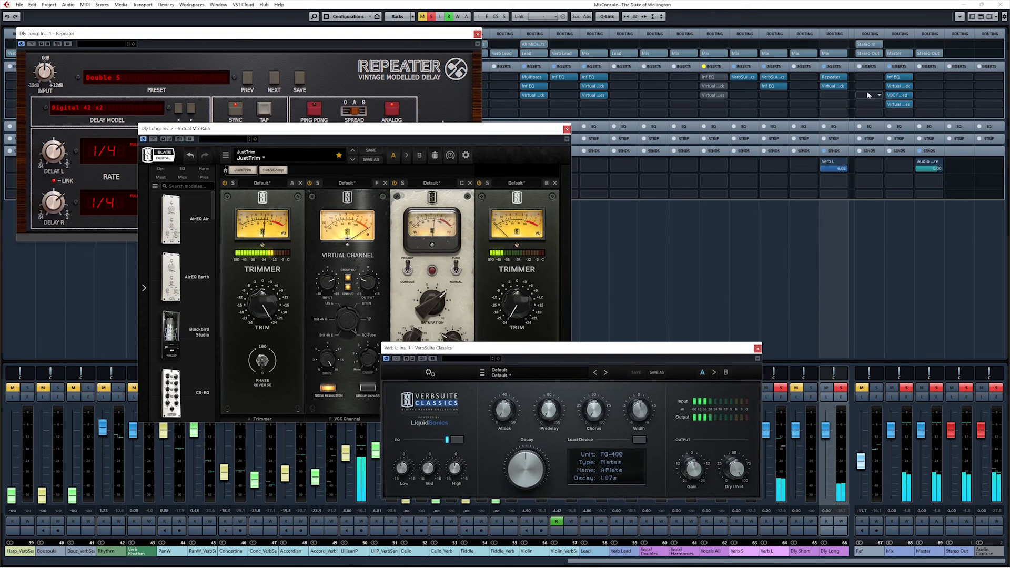
{"action": "left_click", "coordinate": [769, 86]}
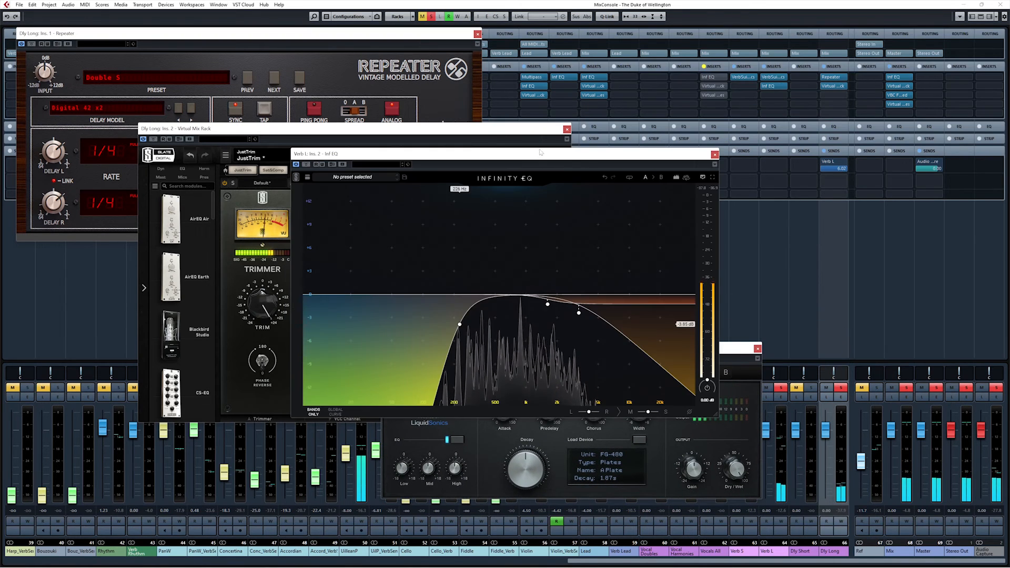
{"action": "left_click_drag", "start_coordinate": [568, 154], "coordinate": [825, 61]}
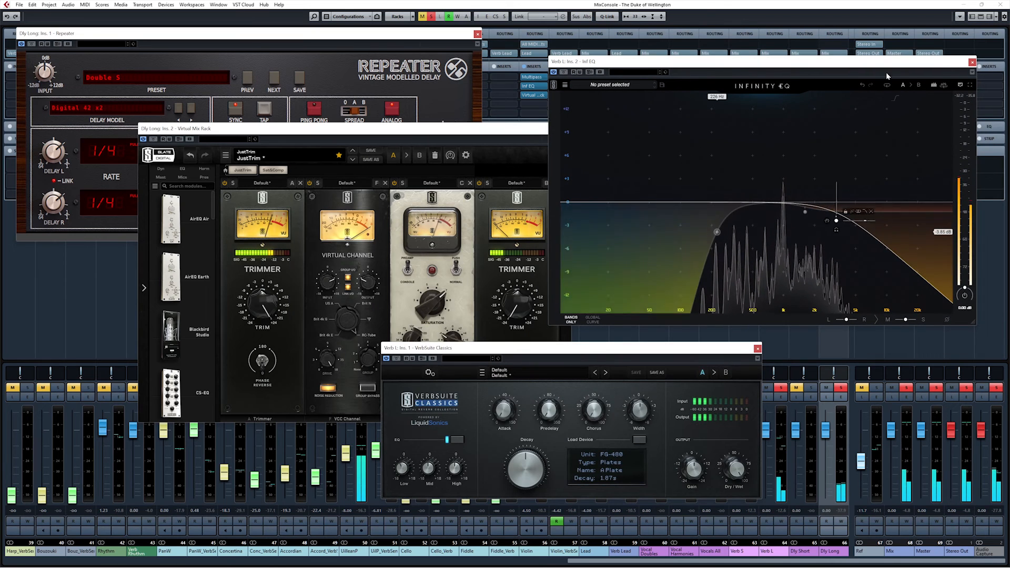
Step: Close the Inf EQ, VerbSuite Classics, Virtual Mix Rack and Repeater windows
{"action": "left_click", "coordinate": [972, 63]}
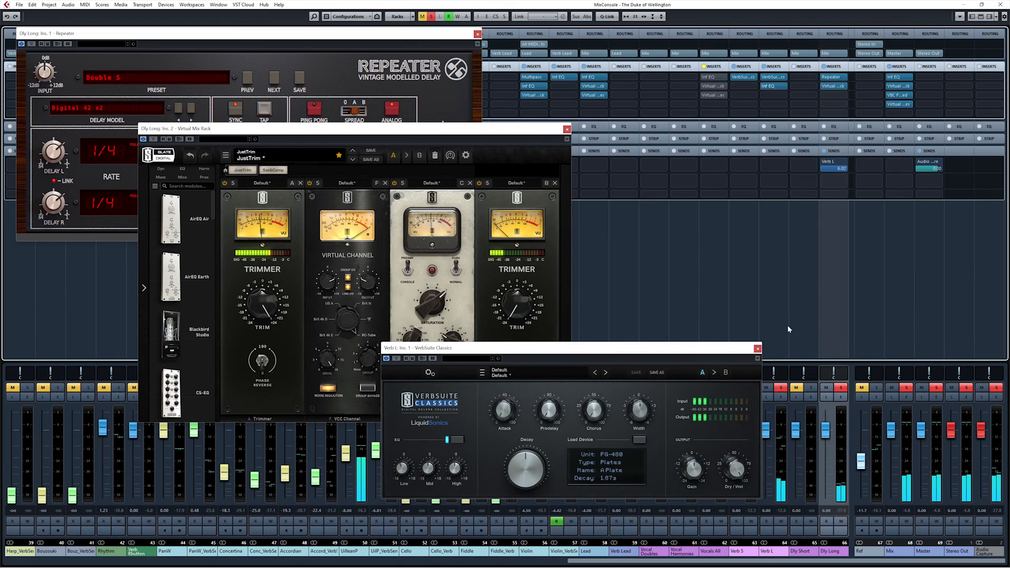
{"action": "left_click", "coordinate": [758, 349]}
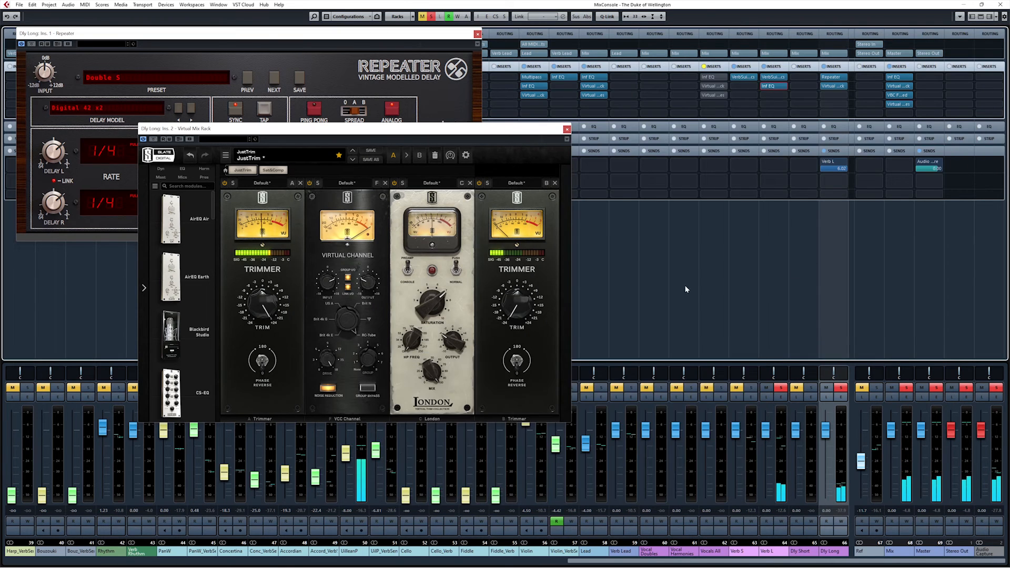
{"action": "left_click", "coordinate": [567, 130]}
{"action": "left_click", "coordinate": [477, 34]}
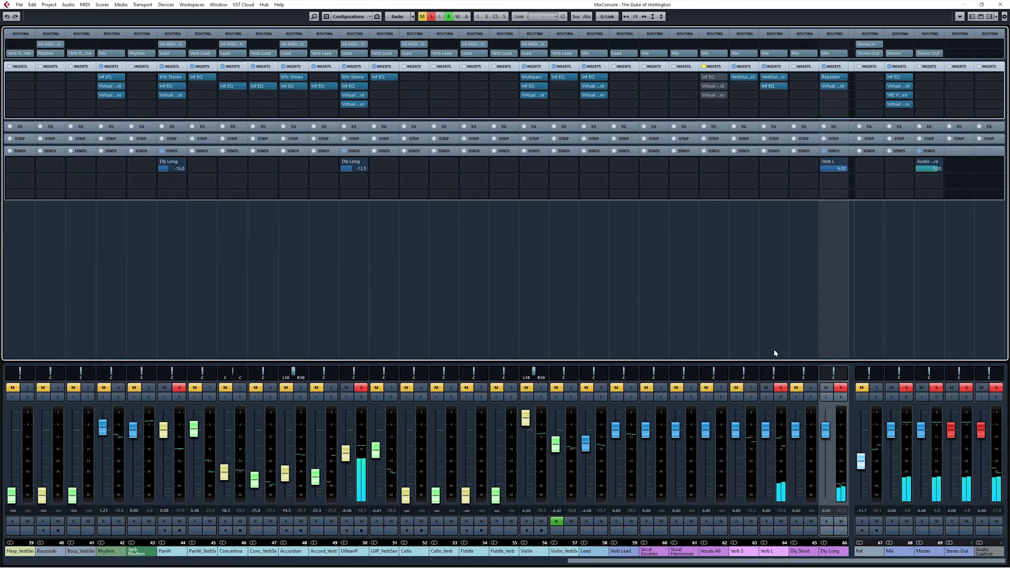
Step: Turn off the solos on the pipes, delay and reverb channels, leaving Dly Long selected
{"action": "left_click", "coordinate": [778, 333]}
{"action": "left_click", "coordinate": [826, 333]}
{"action": "key", "text": "s"}
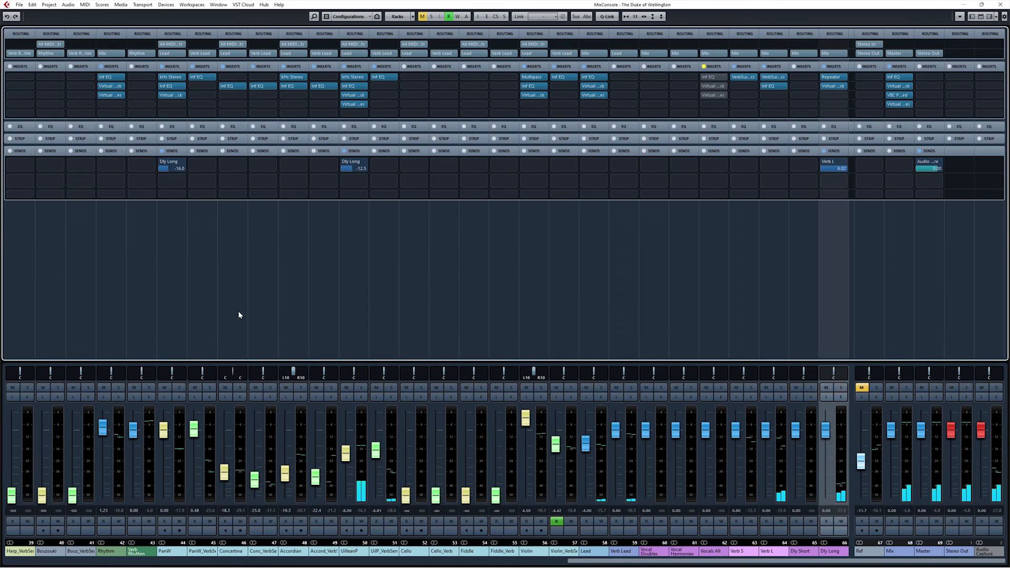
Step: Solo the PanW channel and play it back with its long delay
{"action": "left_click", "coordinate": [161, 323]}
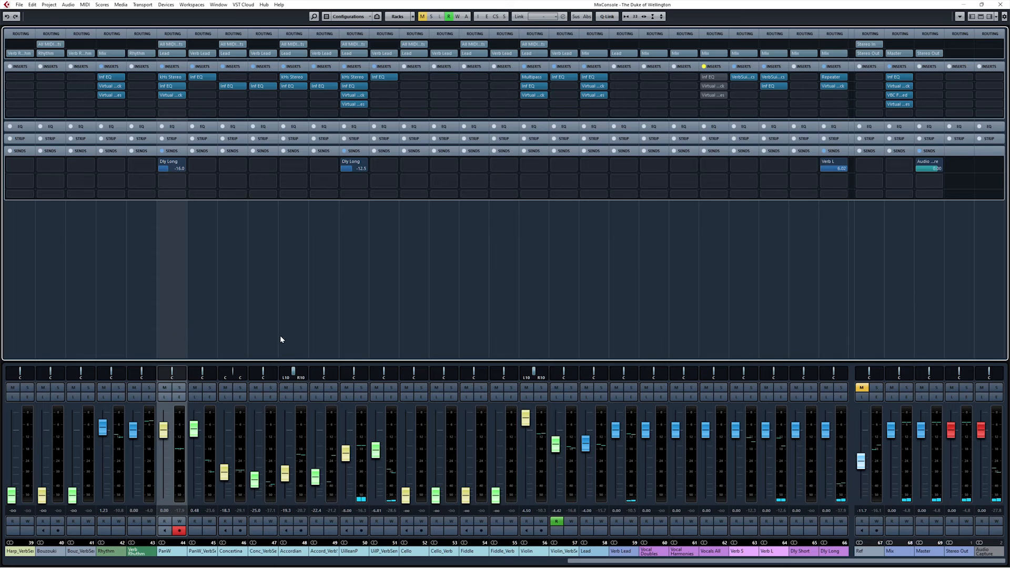
{"action": "key", "text": "s"}
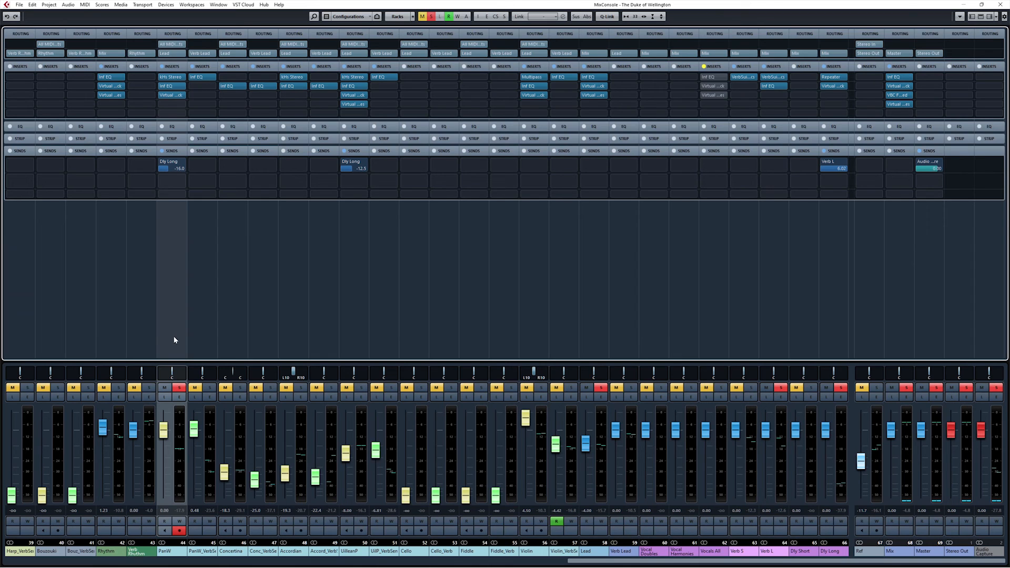
{"action": "key", "text": "space"}
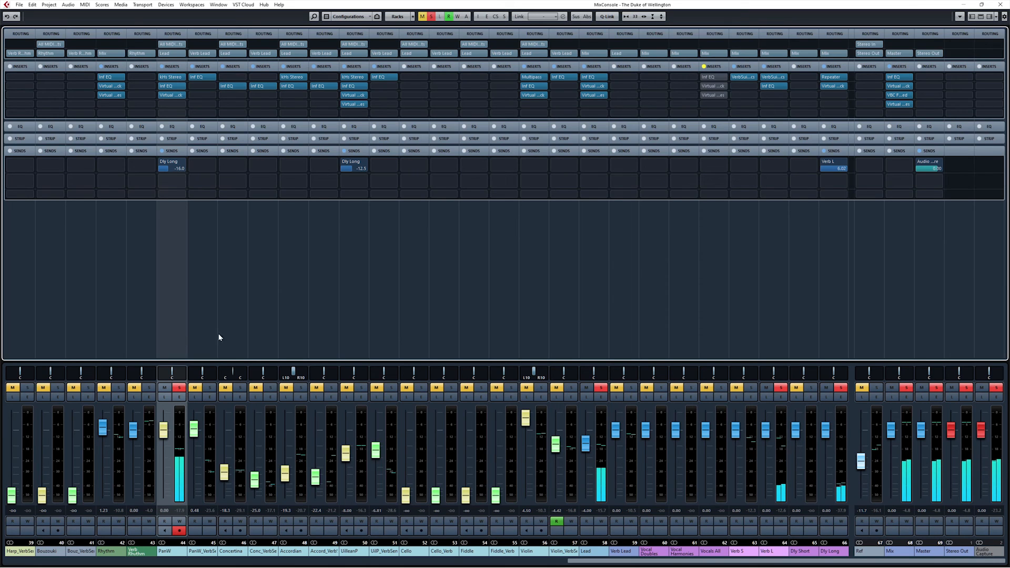
Step: Add the PanW verb-send channel to the solo and switch the selection between it and PanW
{"action": "left_click", "coordinate": [193, 320]}
{"action": "key", "text": "s"}
{"action": "left_click", "coordinate": [167, 329]}
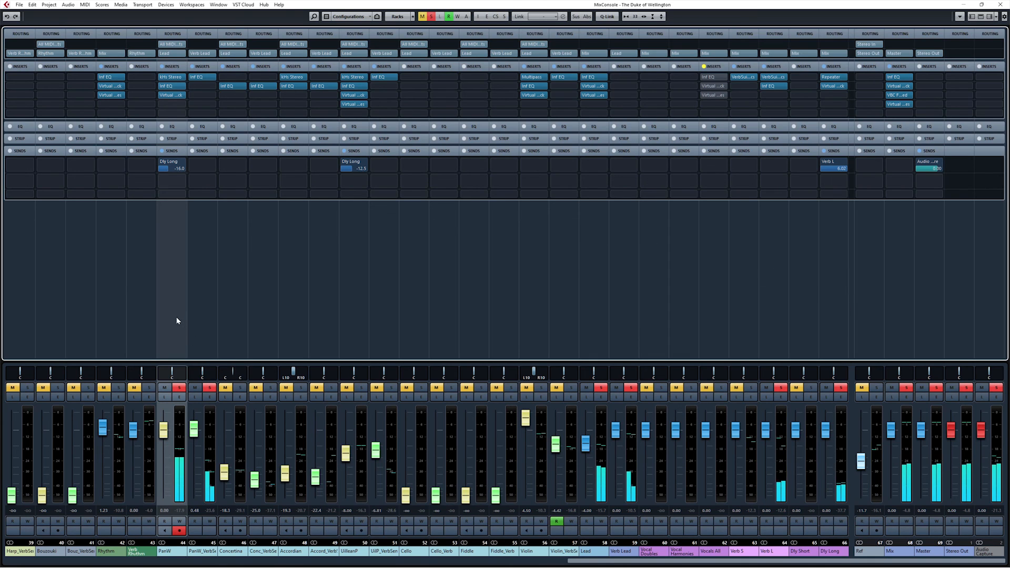
{"action": "left_click", "coordinate": [199, 322]}
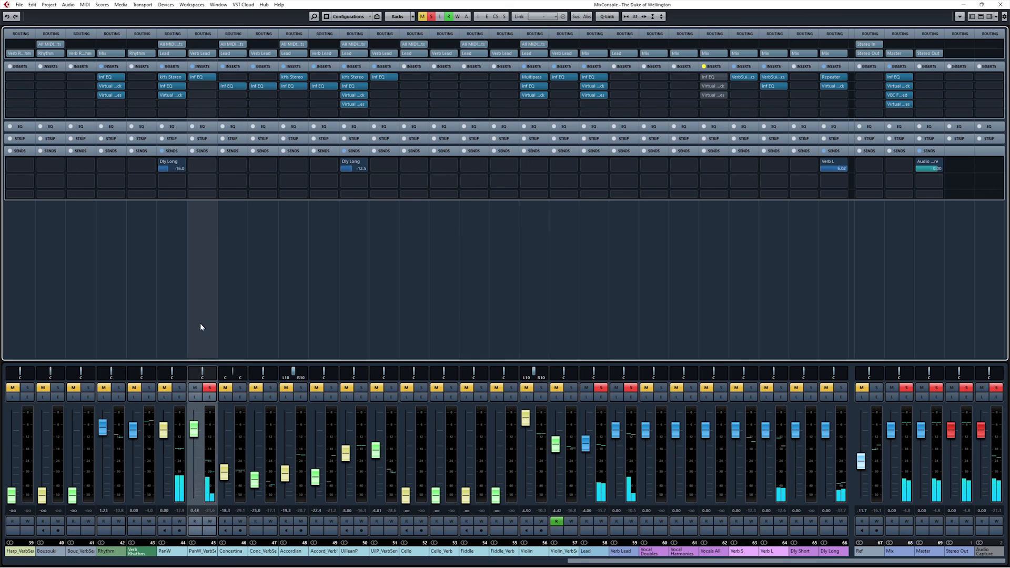